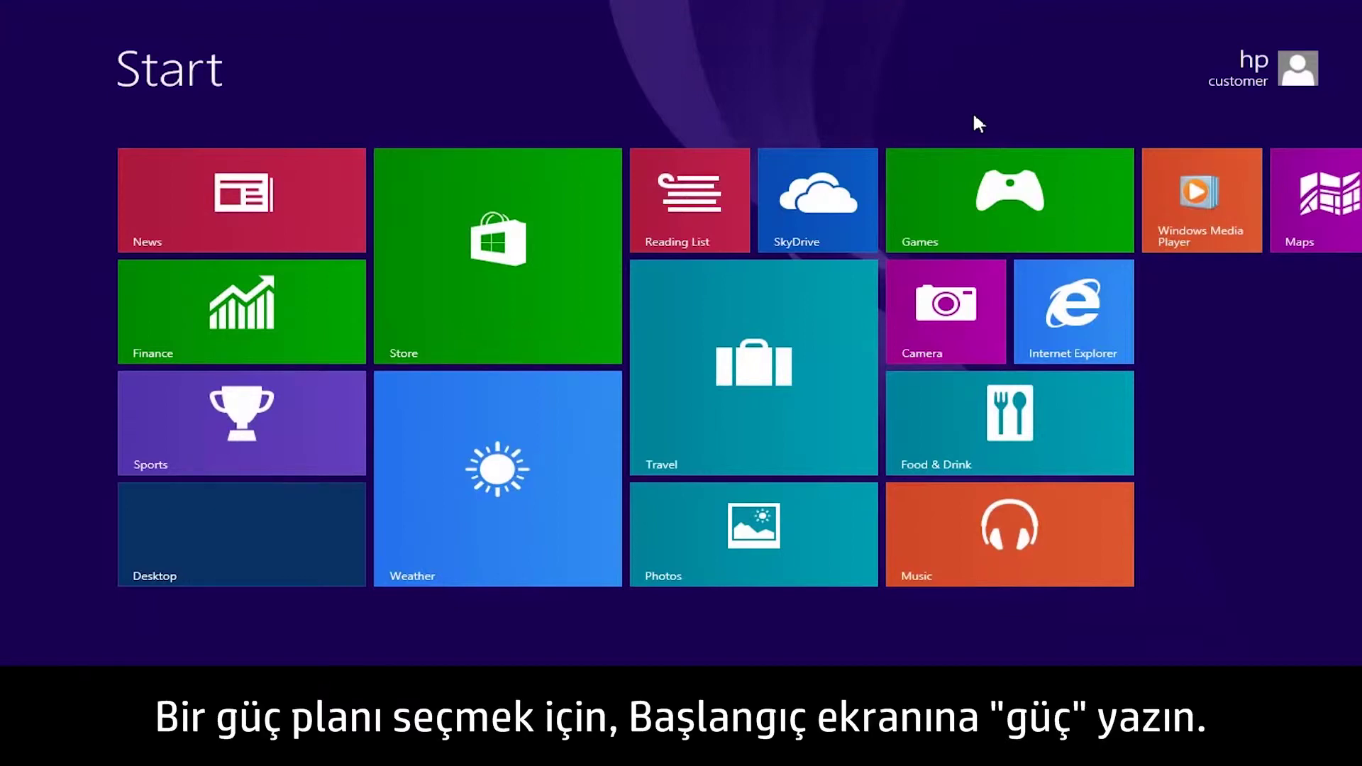
Step: Search 'power' from the Start screen and open Power Options from the results
text(power)
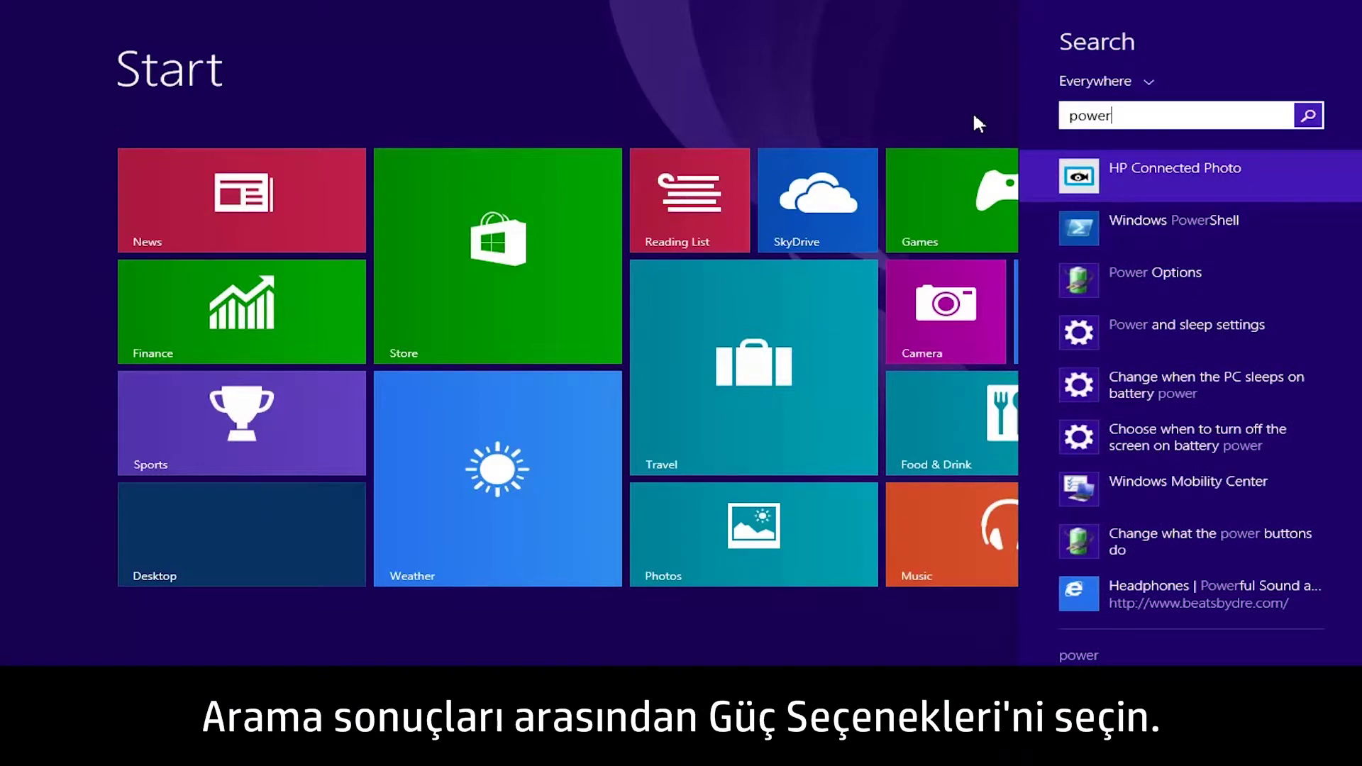
click(1136, 283)
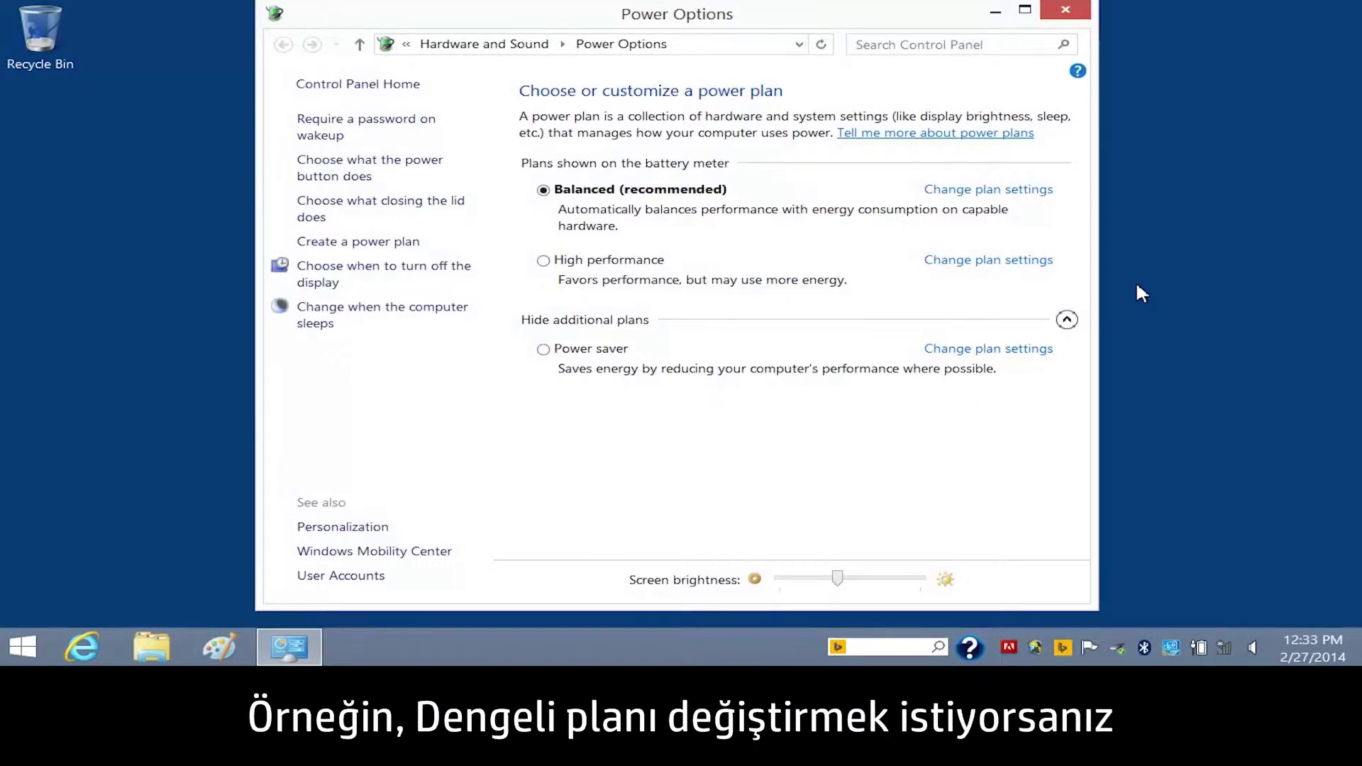
Step: Edit Balanced on battery: display off after 3 minutes, sleep after 5 minutes, brightness near maximum
click(543, 190)
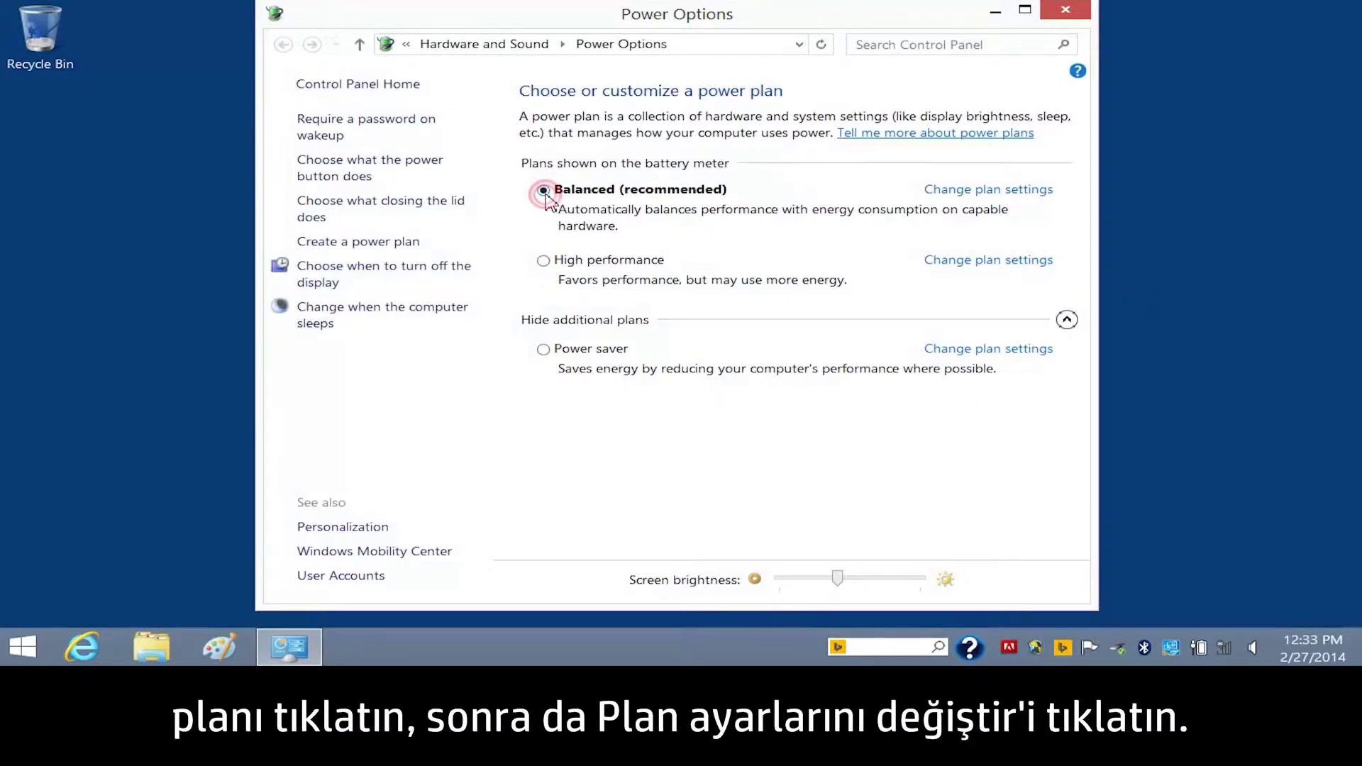
click(972, 195)
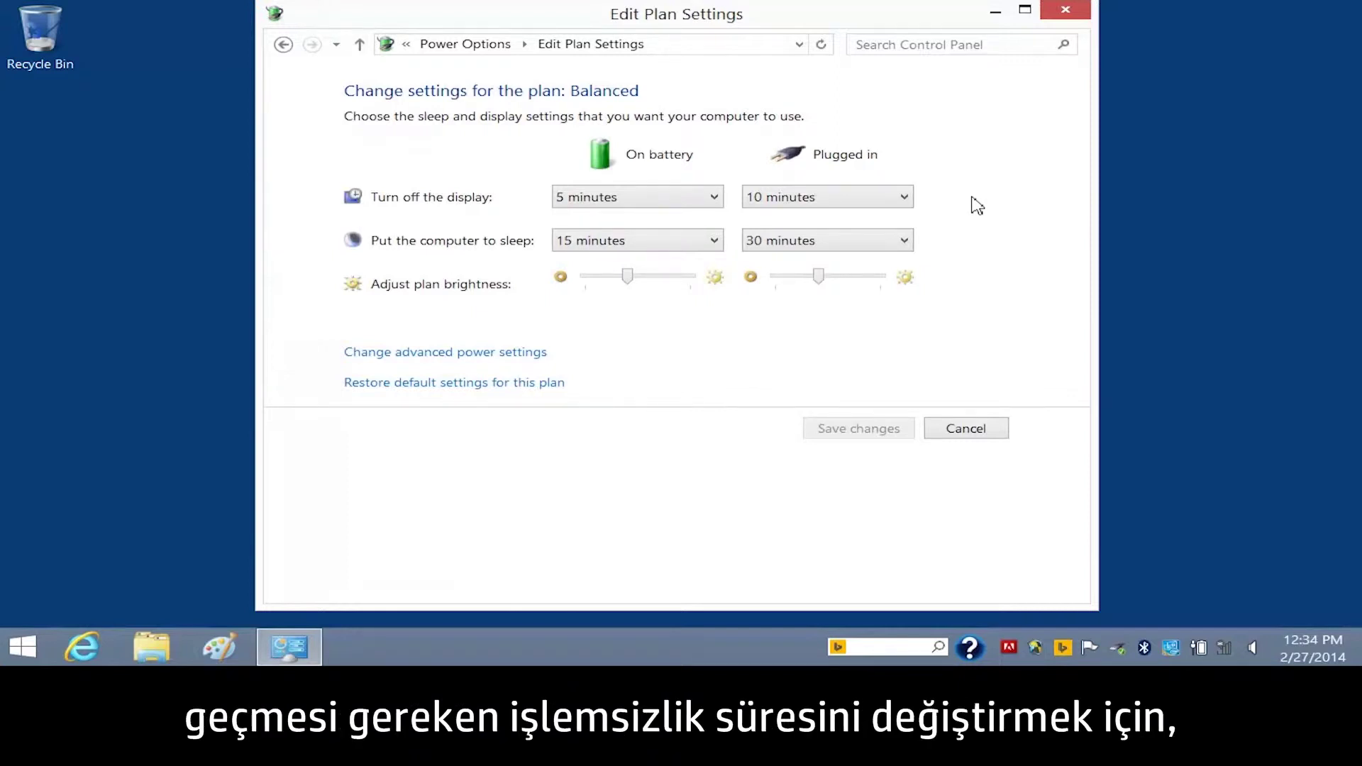
click(714, 196)
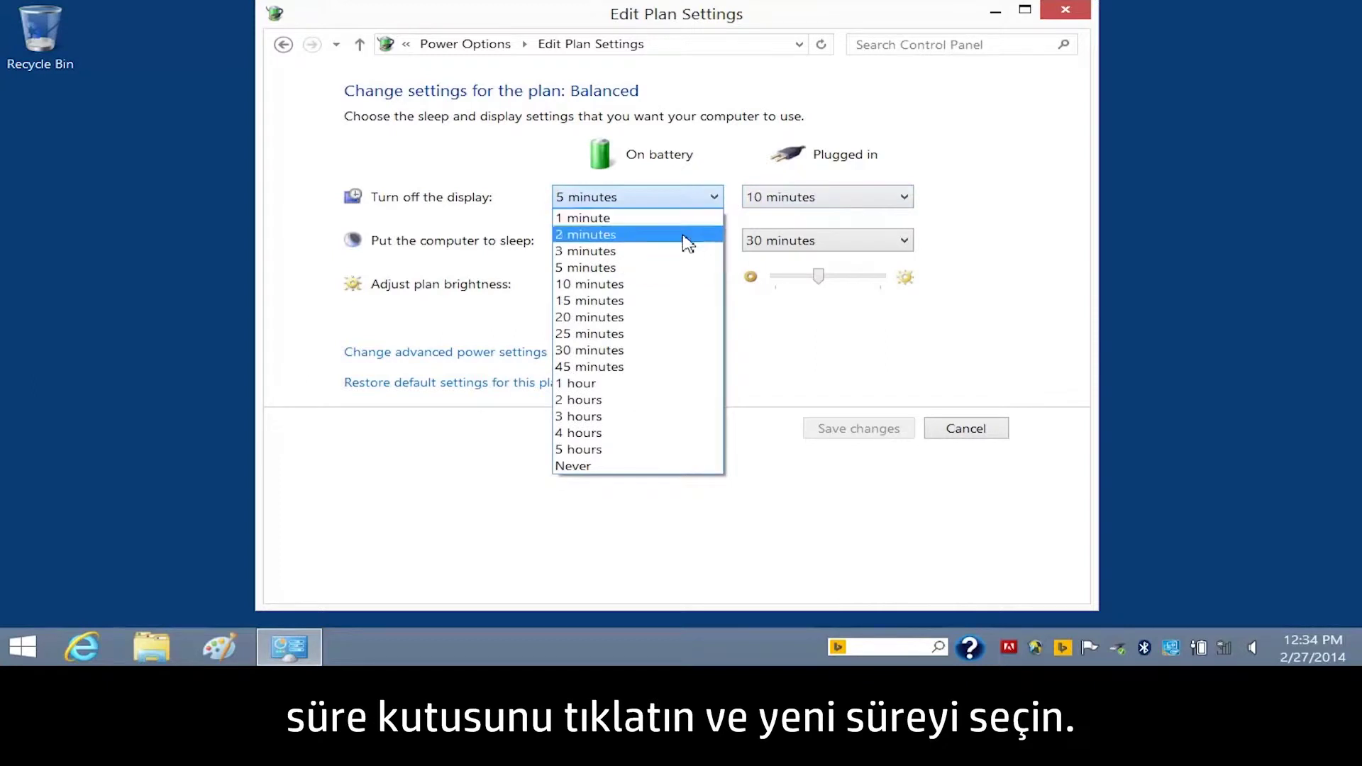
click(670, 252)
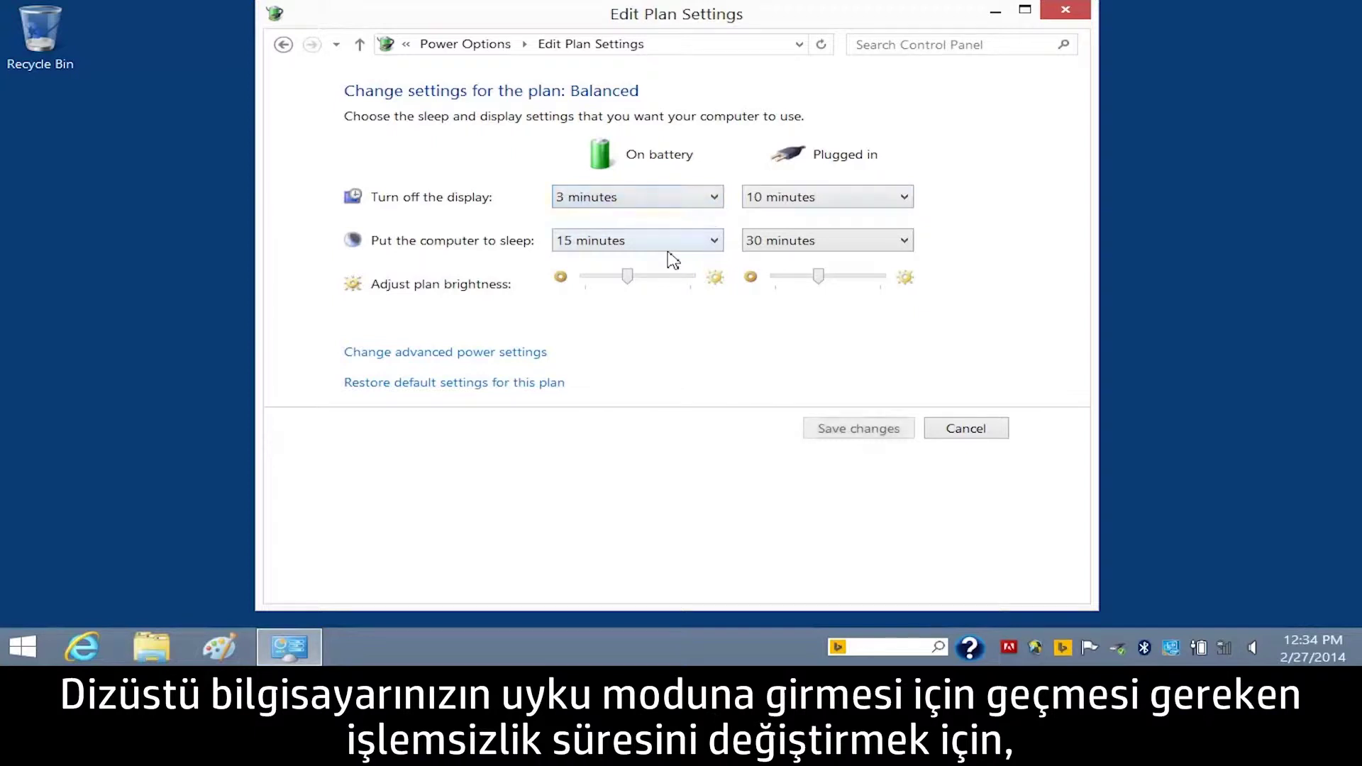
click(713, 241)
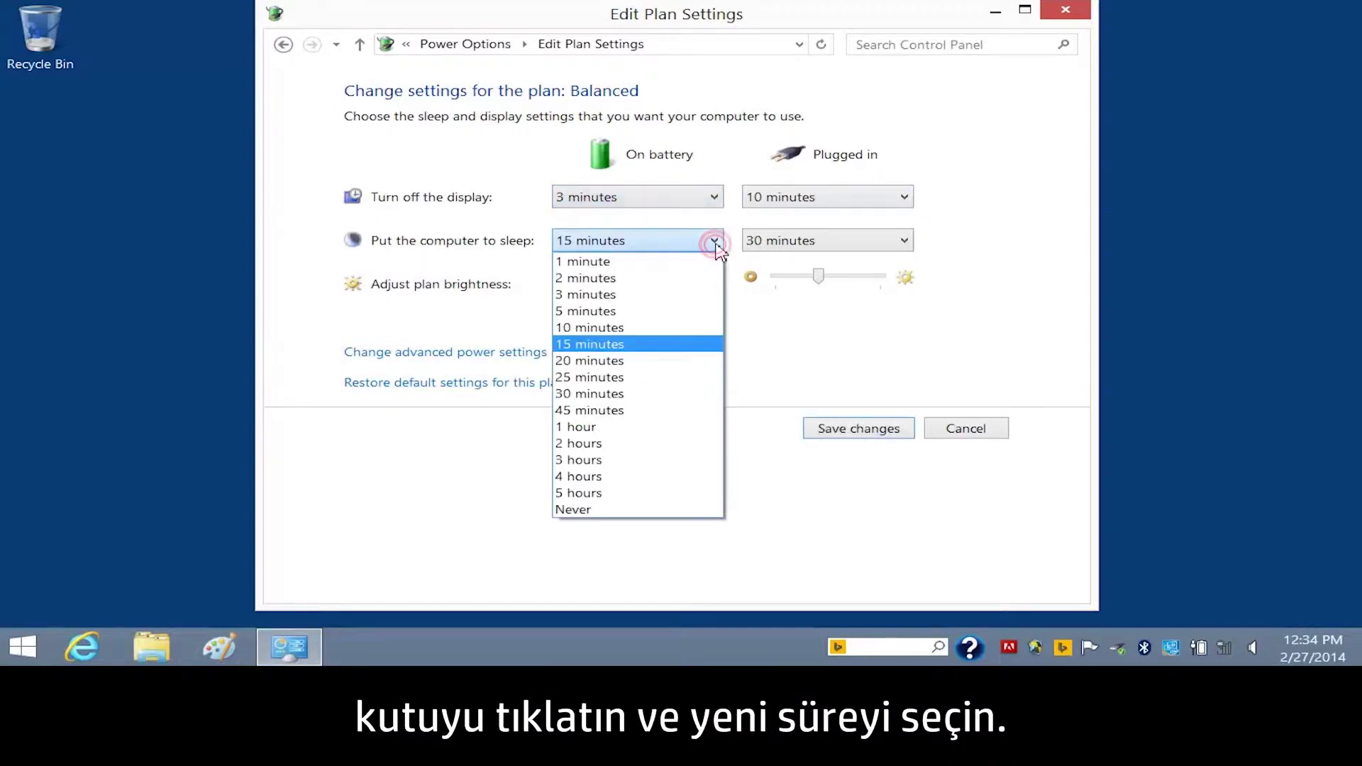
click(665, 311)
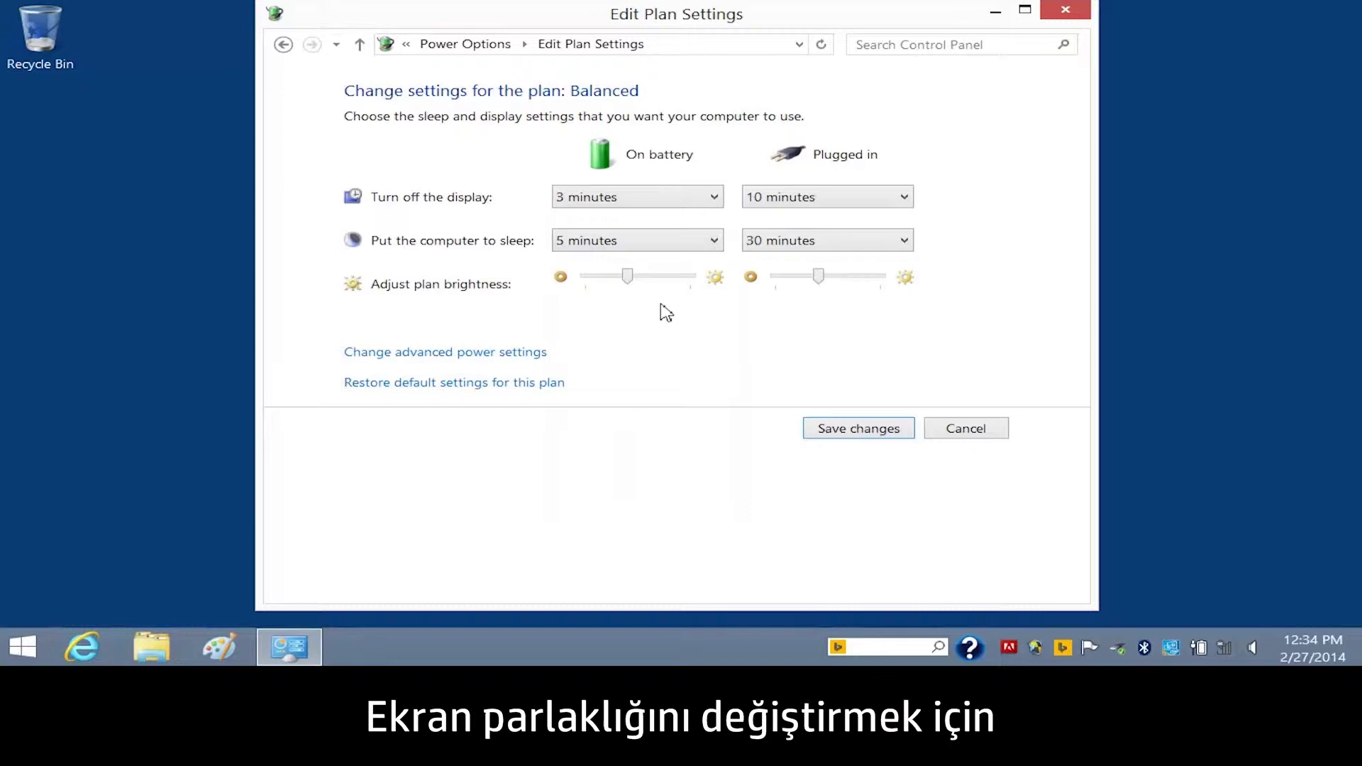
drag(627, 277, 698, 284)
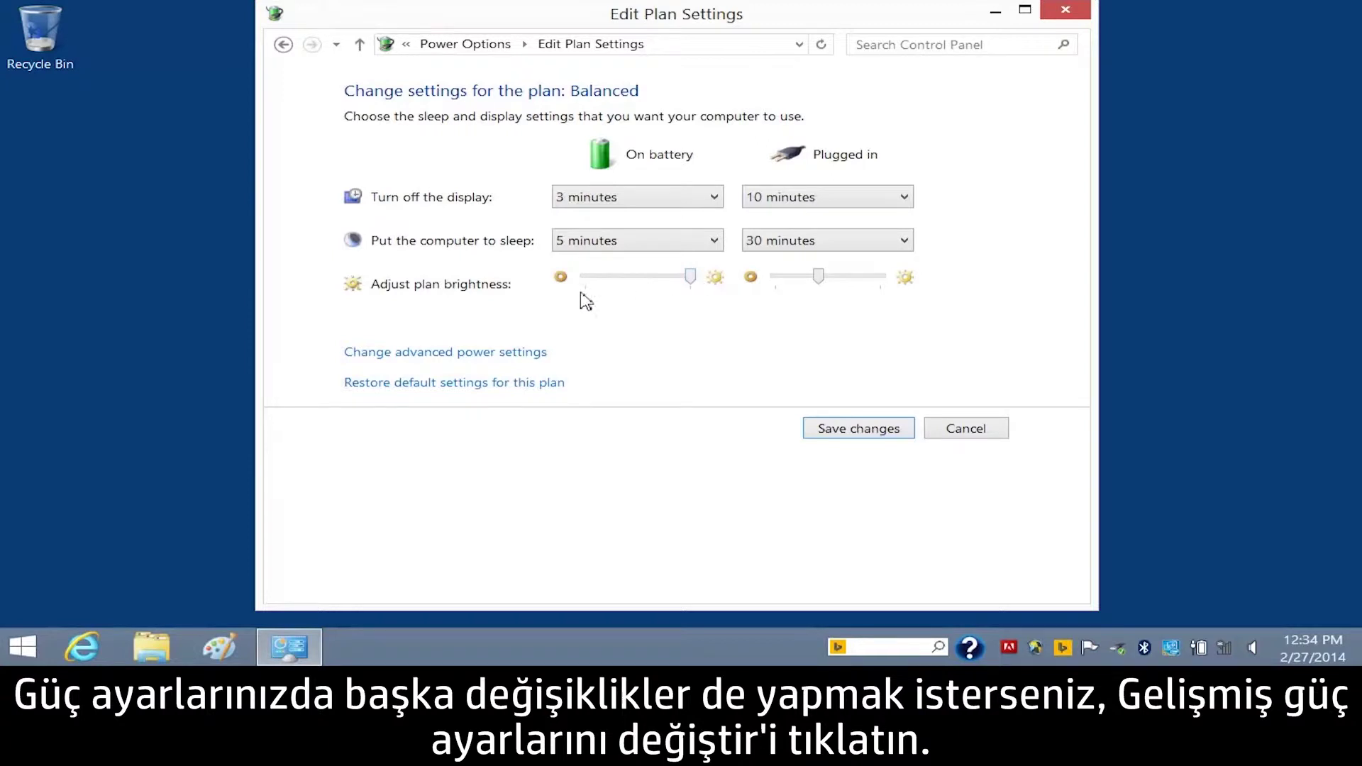
Step: Inspect the plugged-in Desktop background slide show choices in Balanced's advanced power settings
click(449, 354)
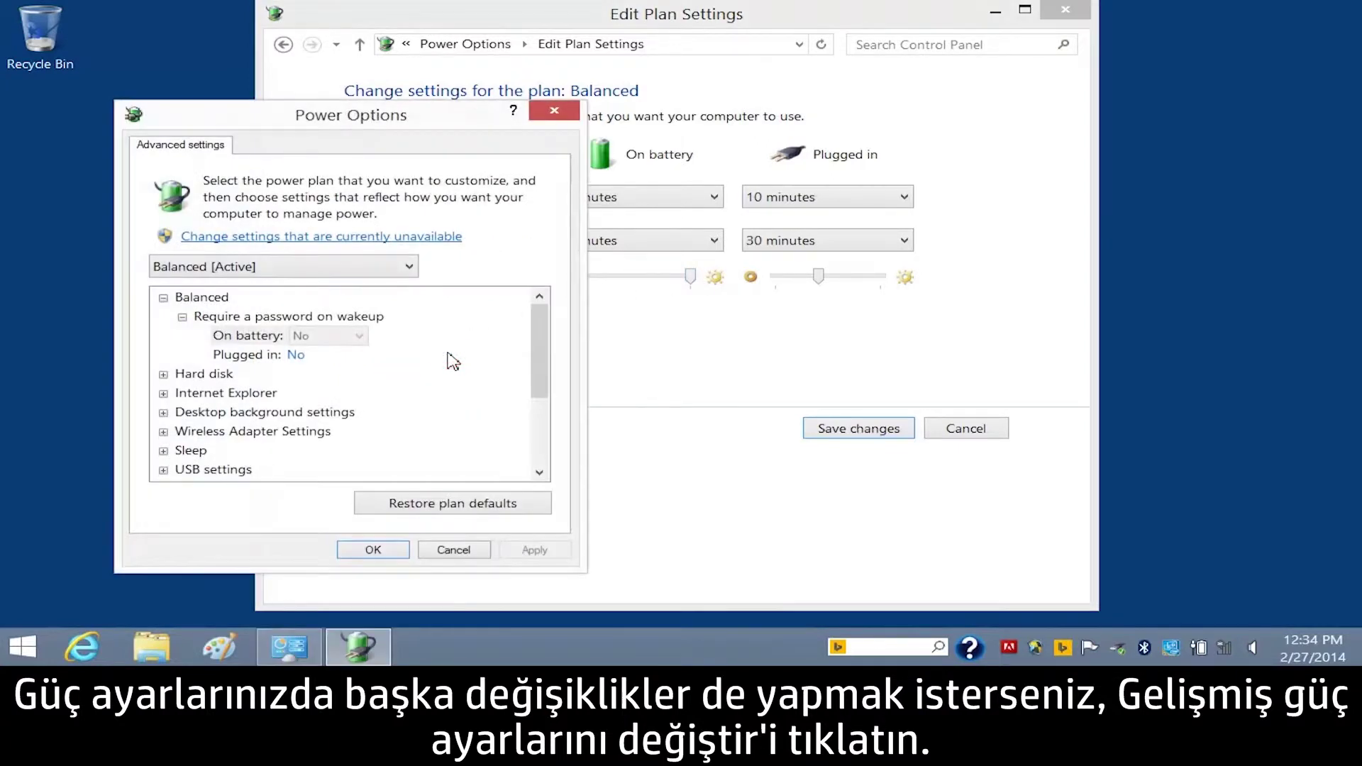
click(164, 415)
click(183, 431)
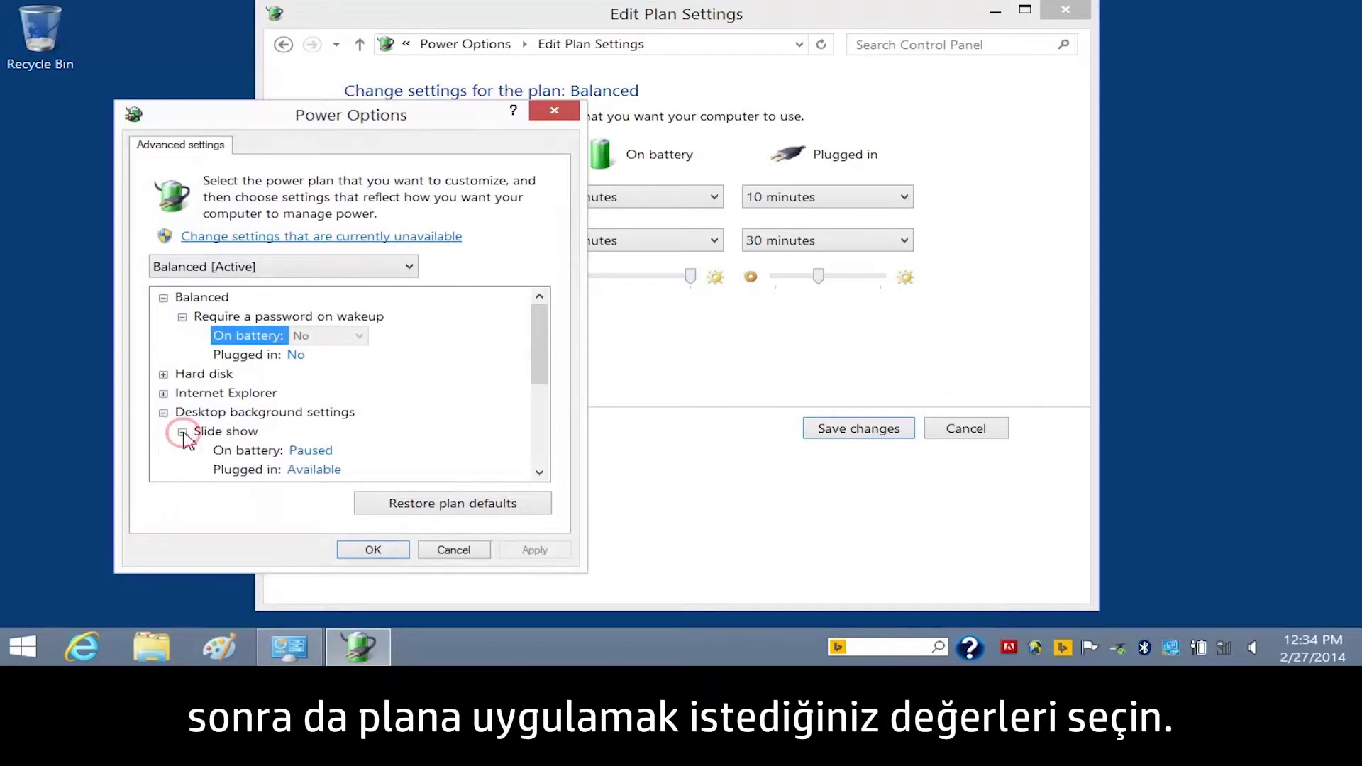
click(310, 470)
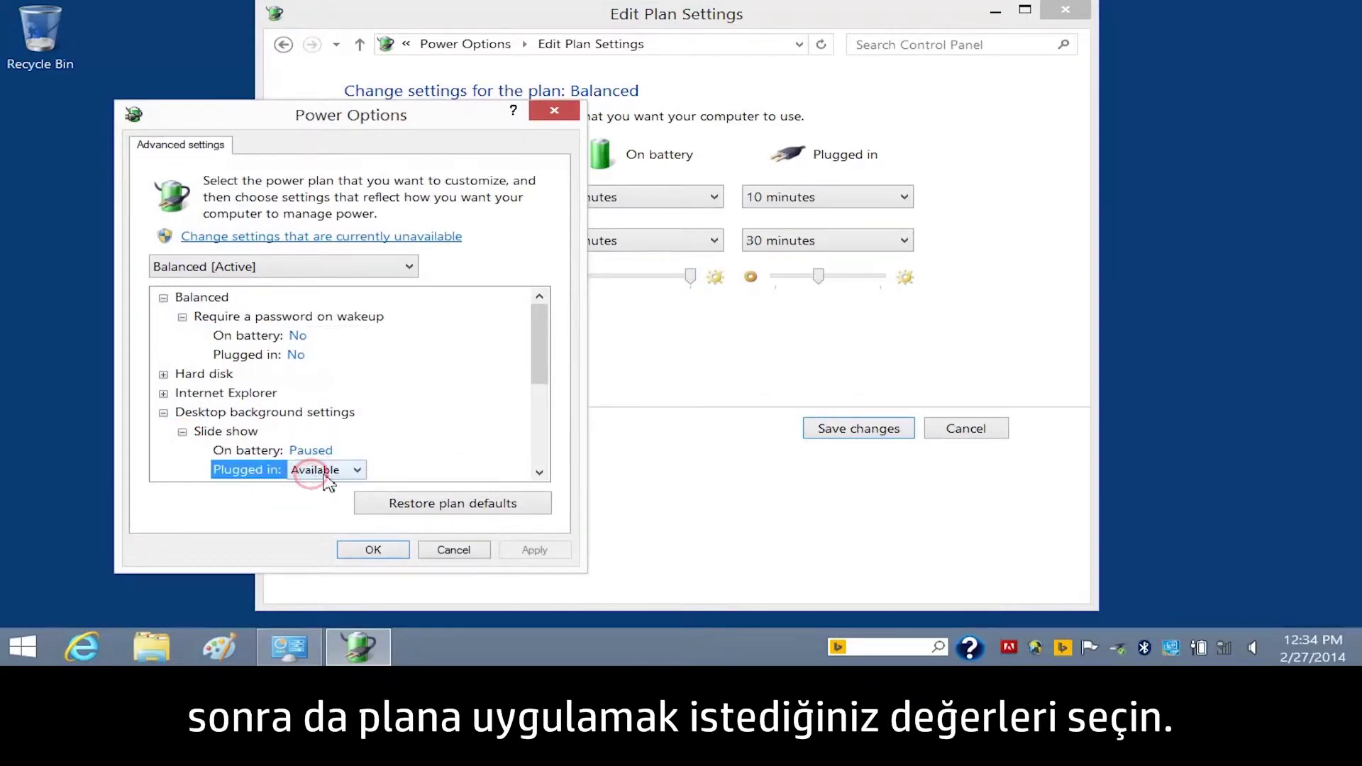
click(357, 471)
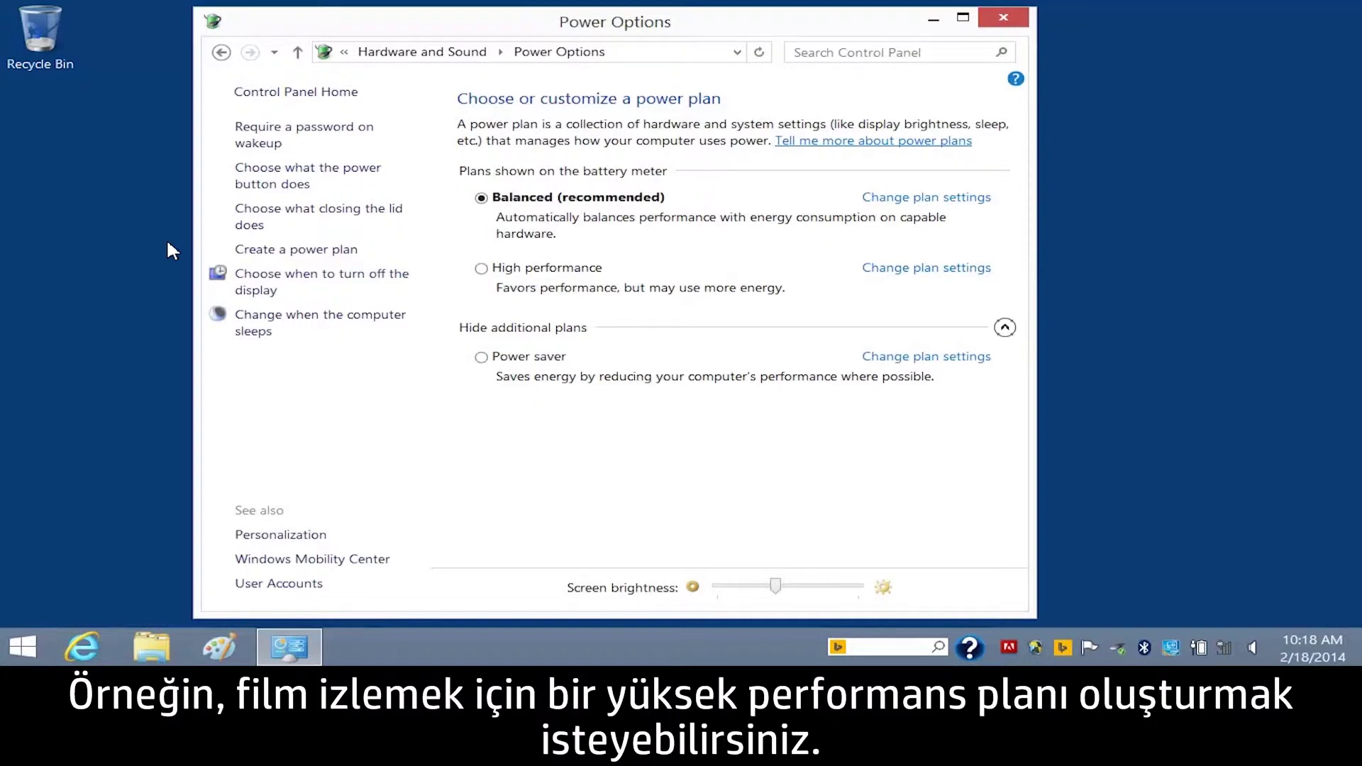
Step: Start a new power plan based on High performance and name it 'Movies'
click(253, 254)
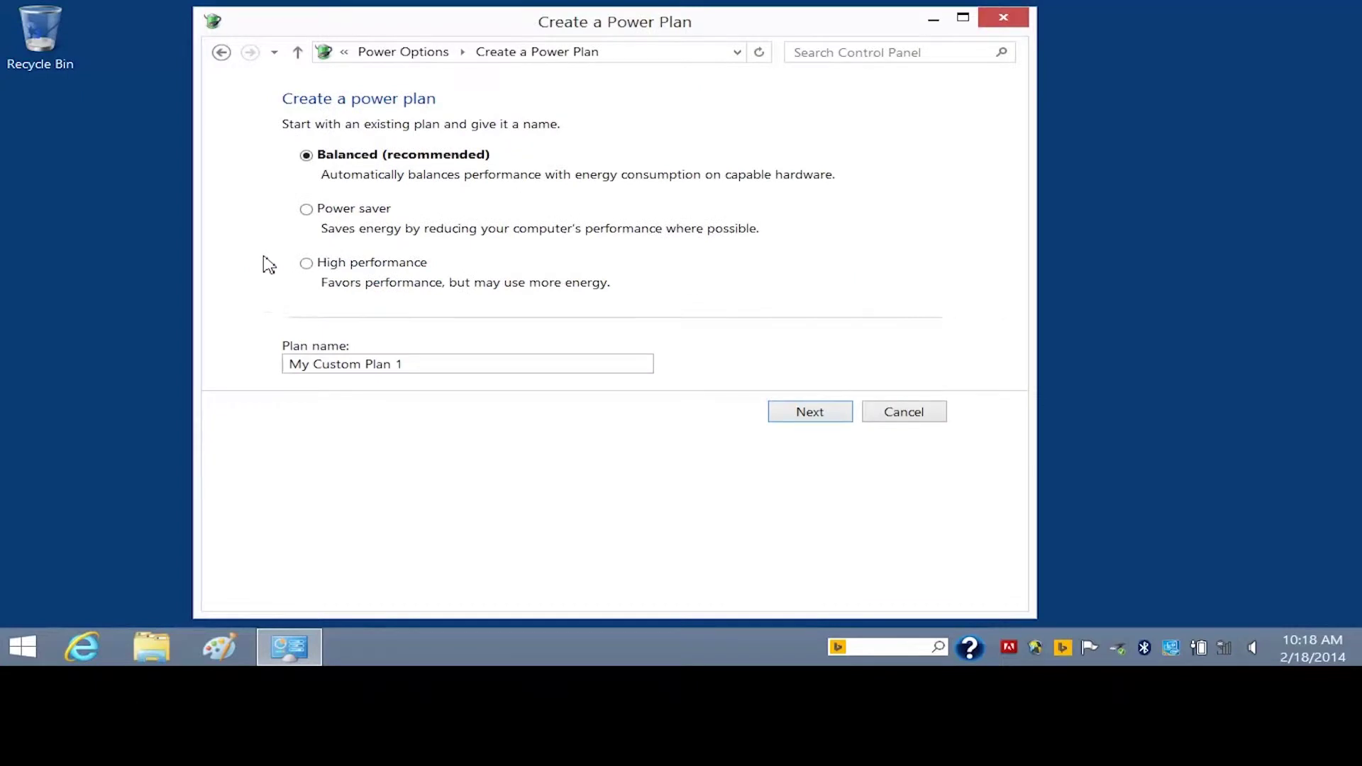
click(307, 265)
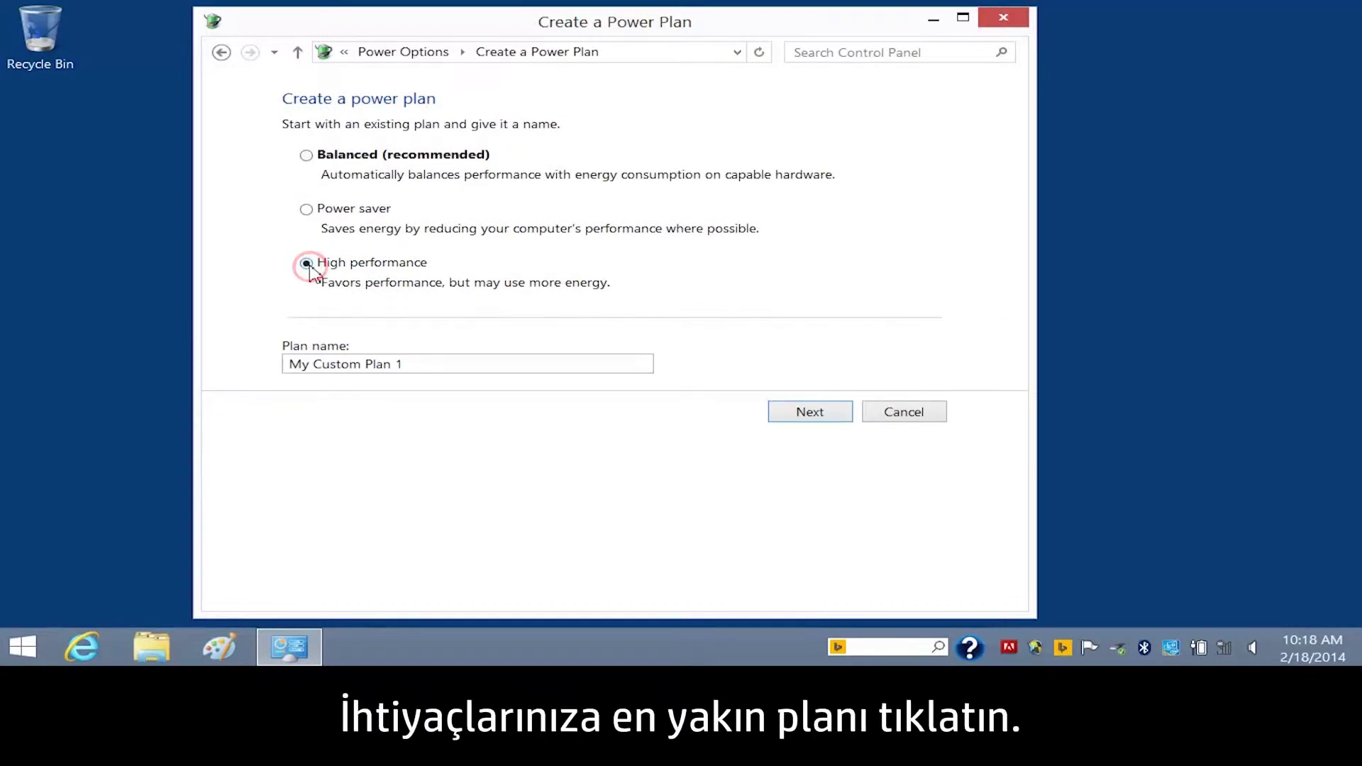
triple_click(421, 363)
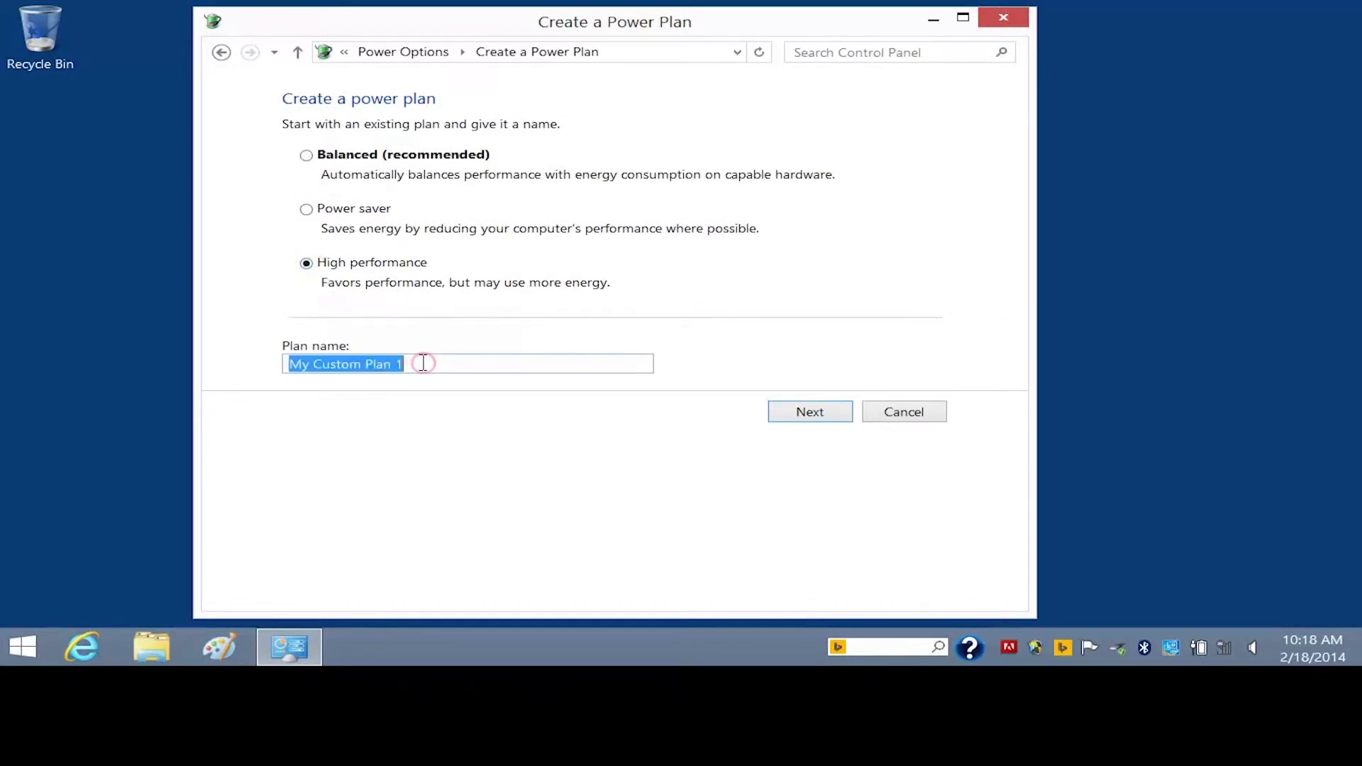
text(Movies)
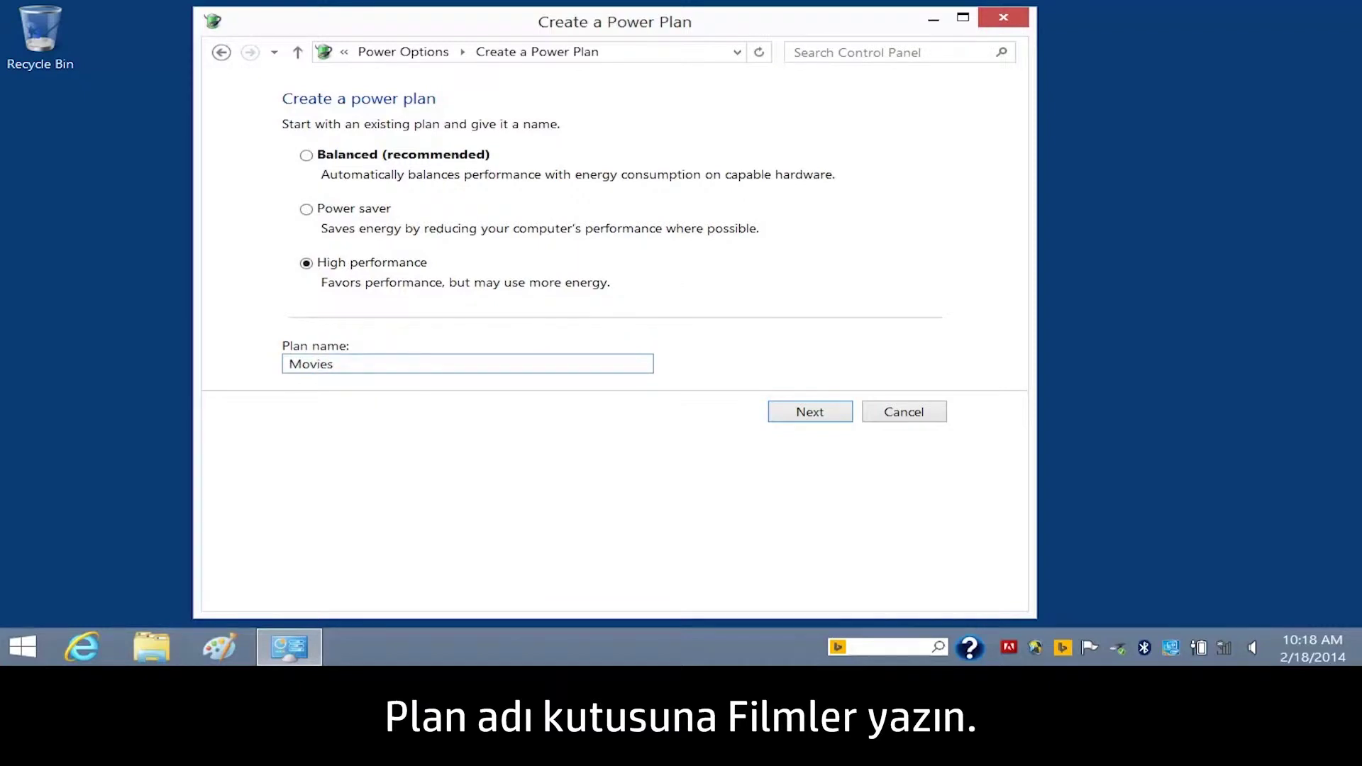
click(803, 419)
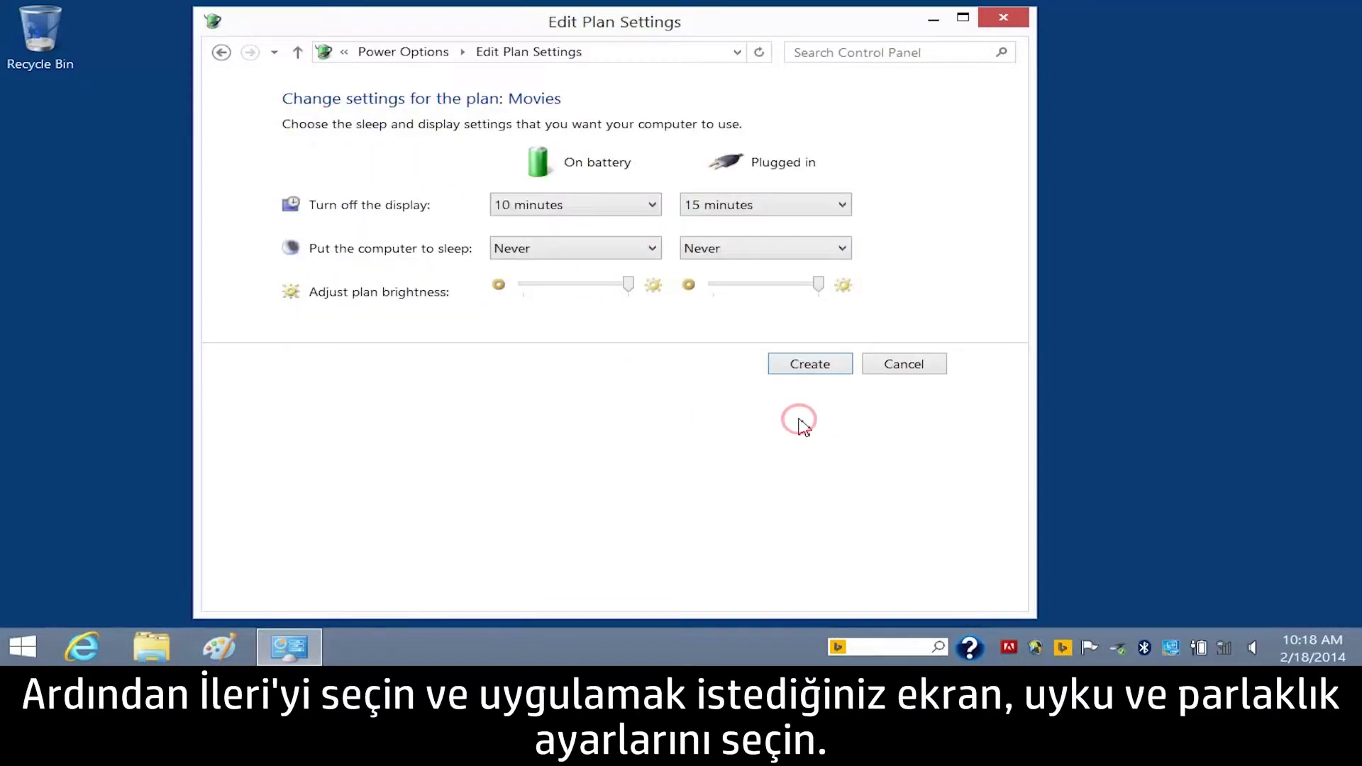
Step: Set on-battery display off and sleep to 2 hours, dim brightness slightly, and create the plan
click(653, 205)
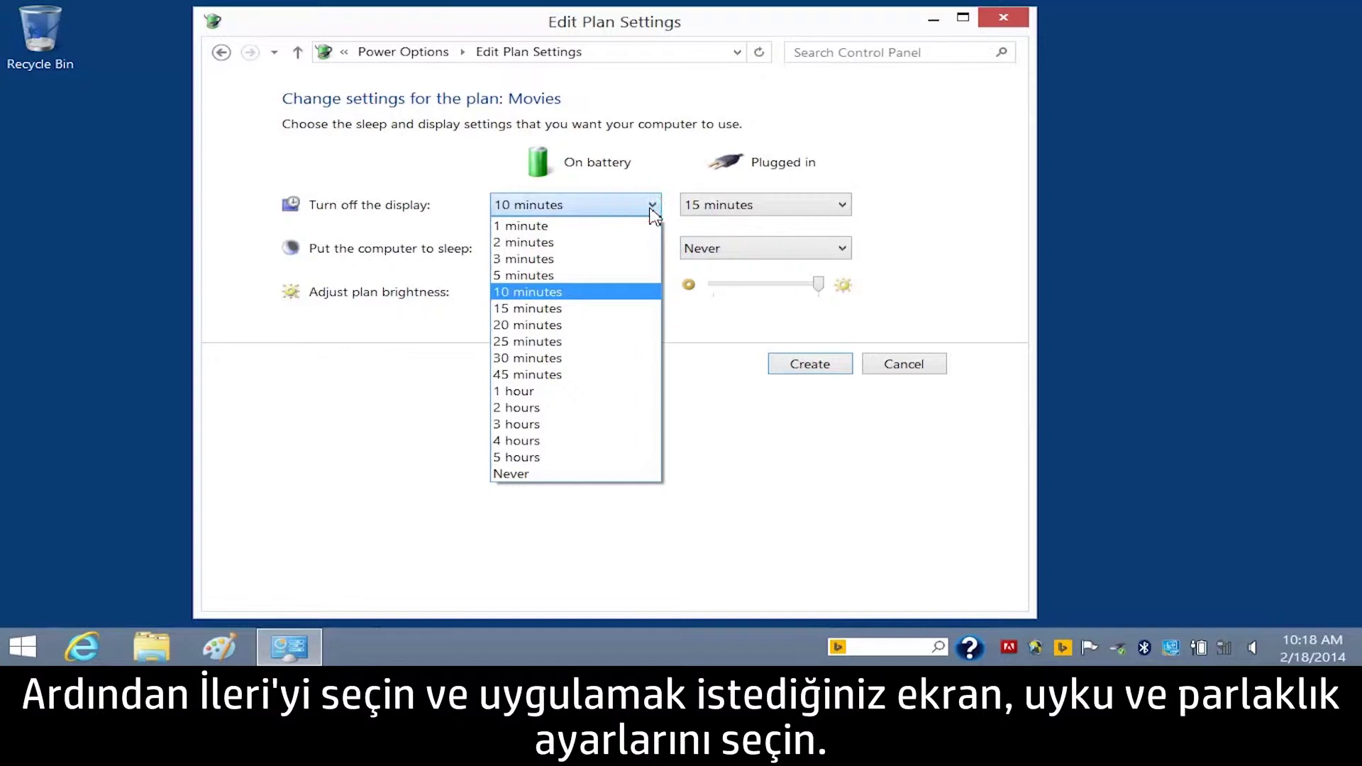
click(580, 408)
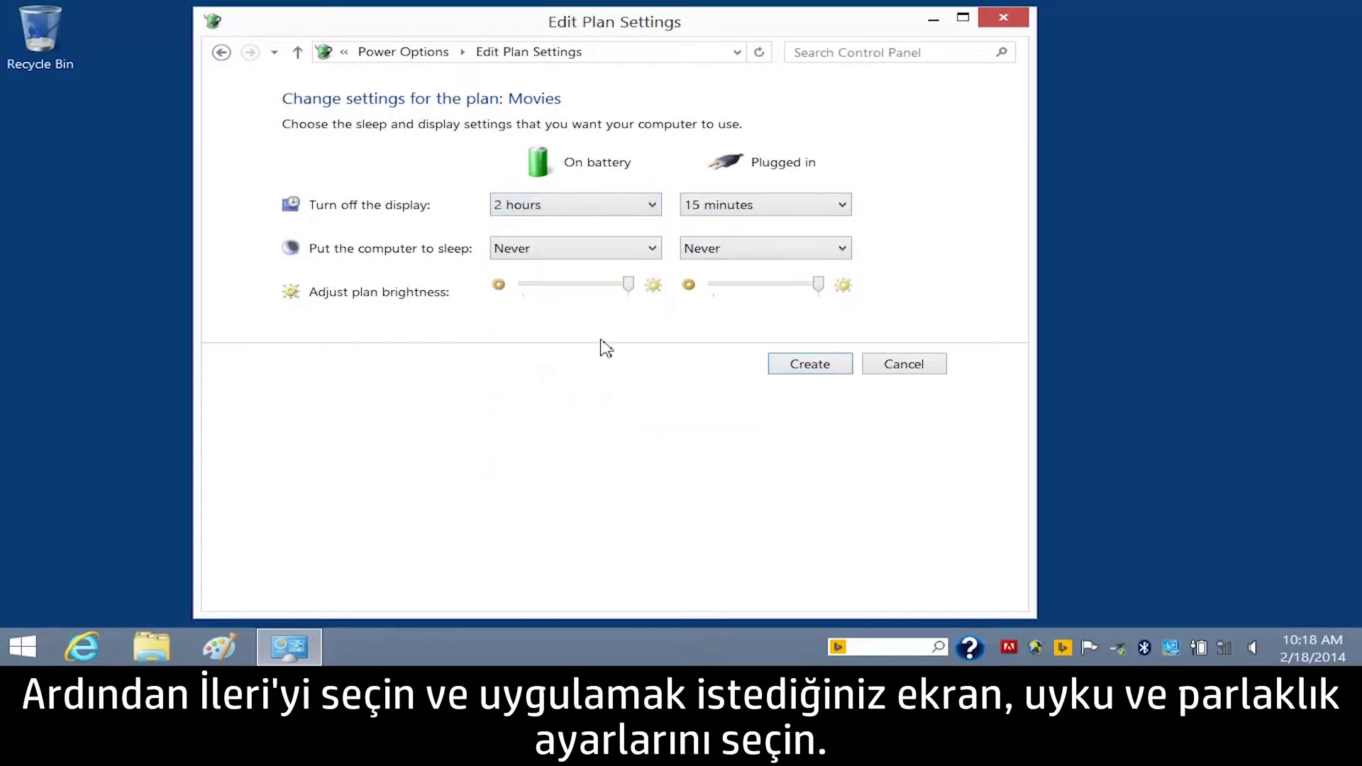
click(642, 250)
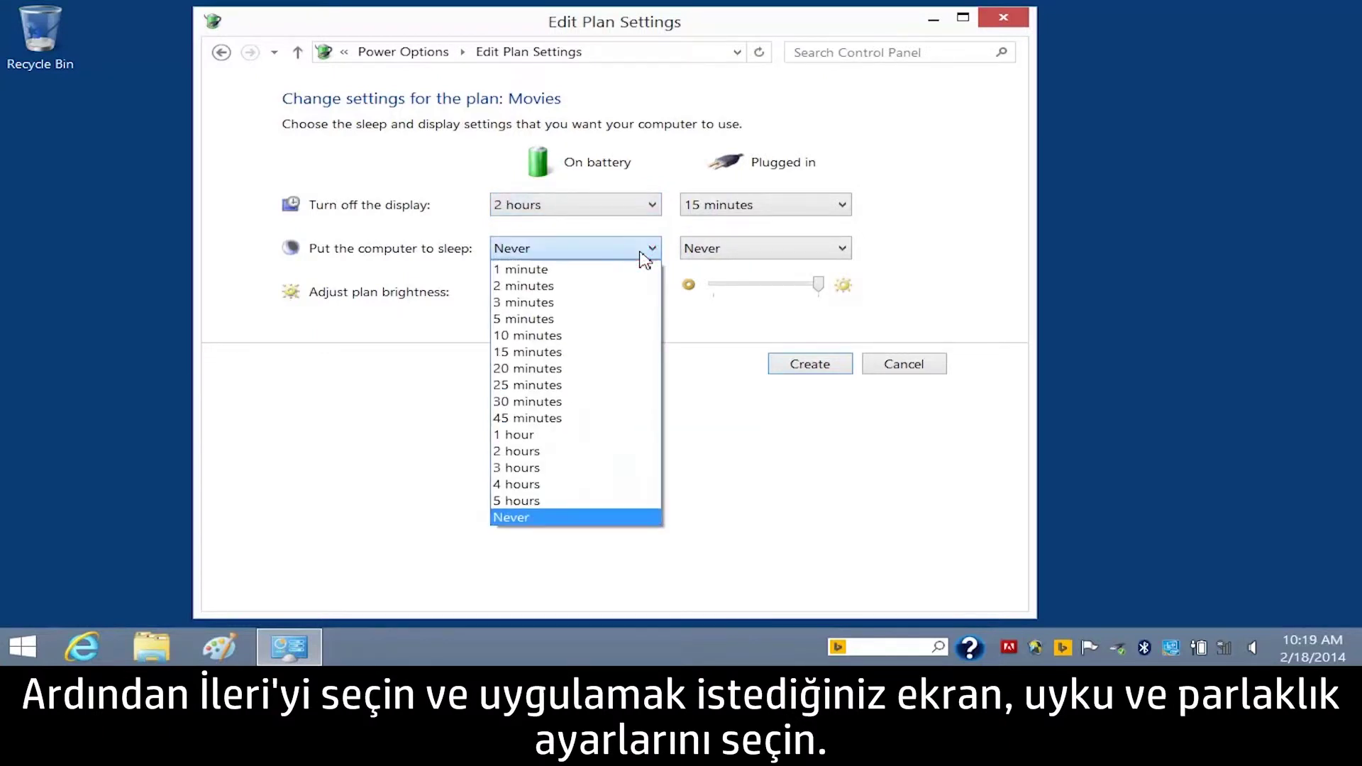
click(590, 451)
drag(628, 286, 614, 288)
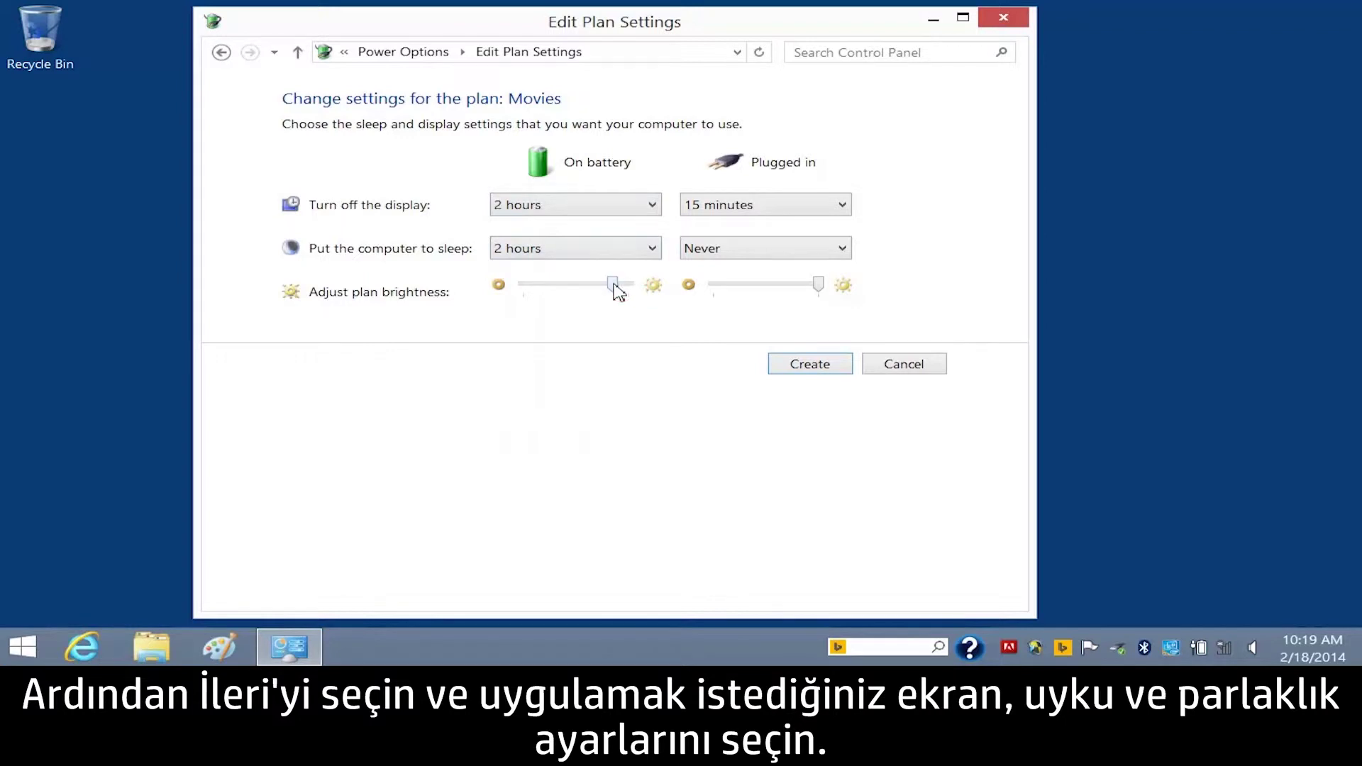
click(804, 371)
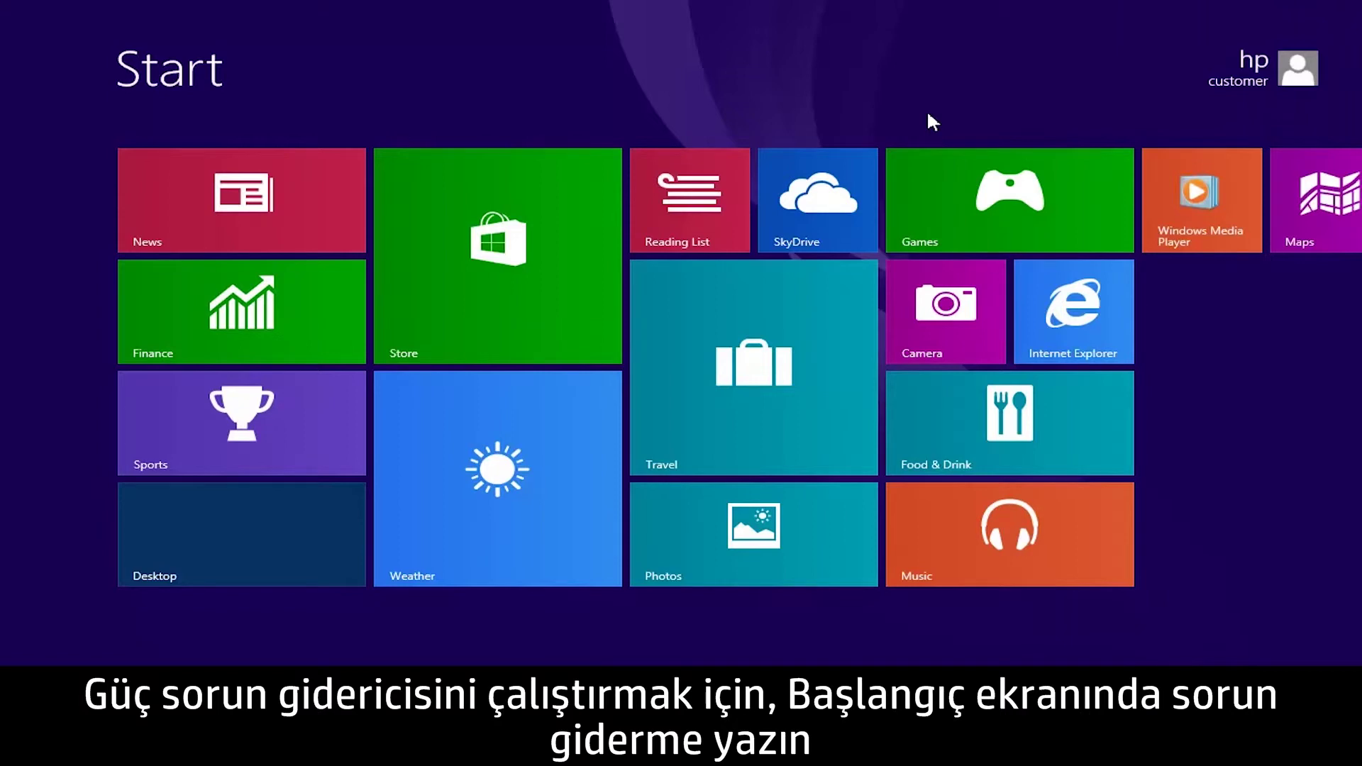
Step: Search 'troubleshooting', open Troubleshooting, and start the Improve power usage troubleshooter
text(troubleshooting)
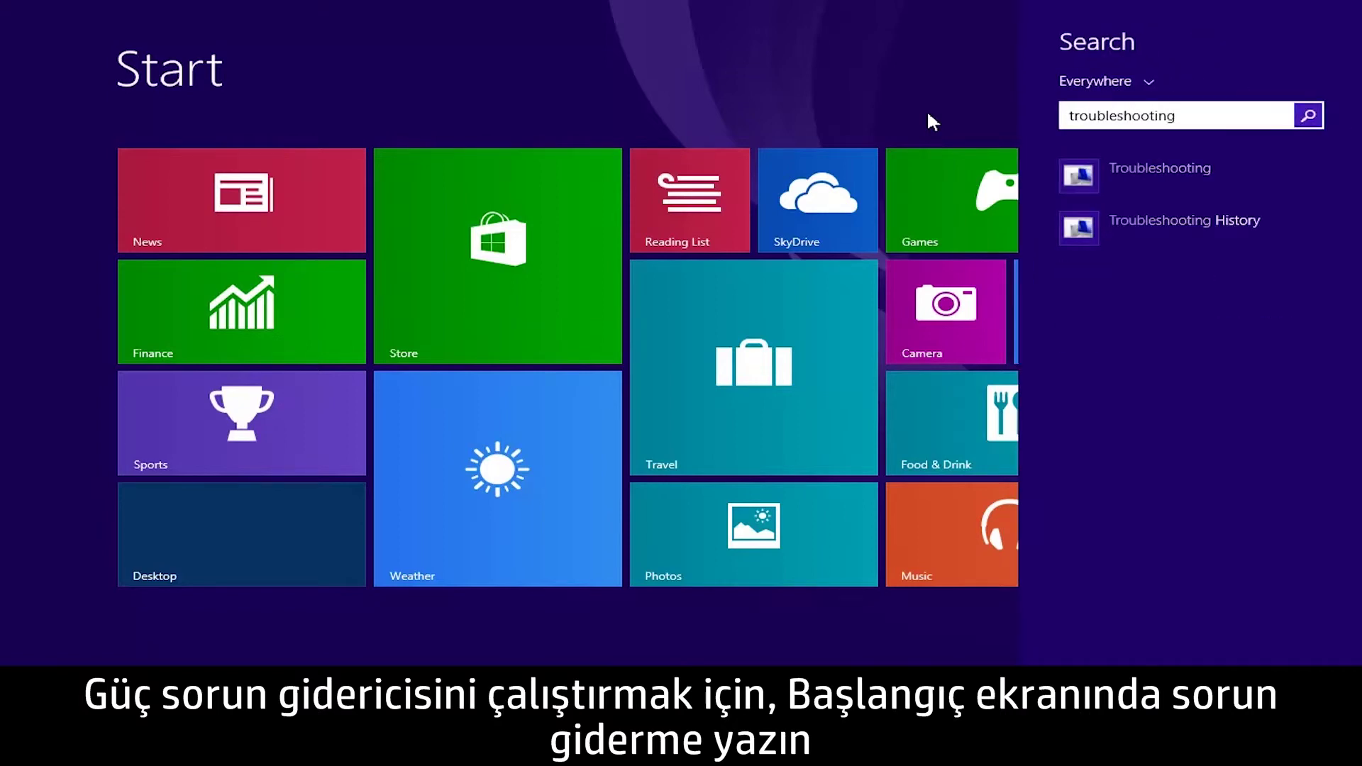
click(1140, 186)
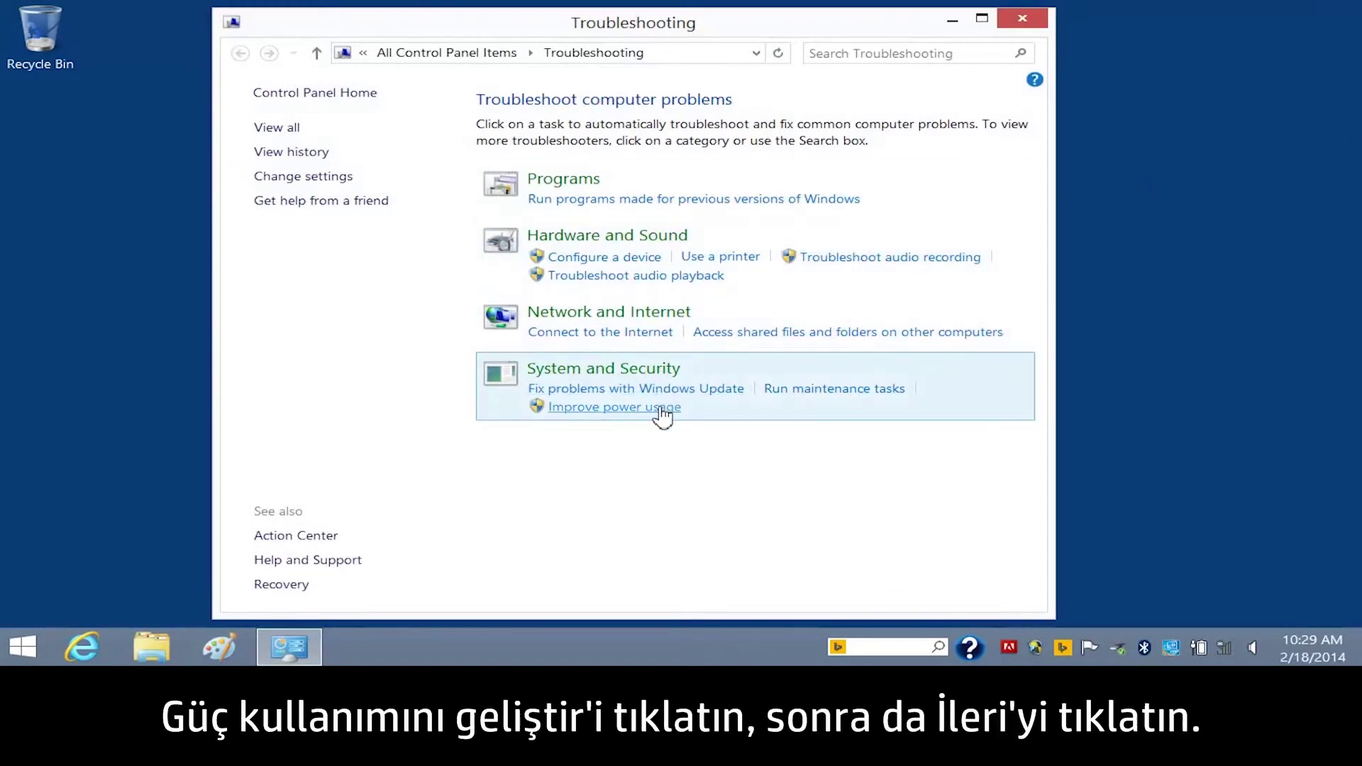
click(660, 410)
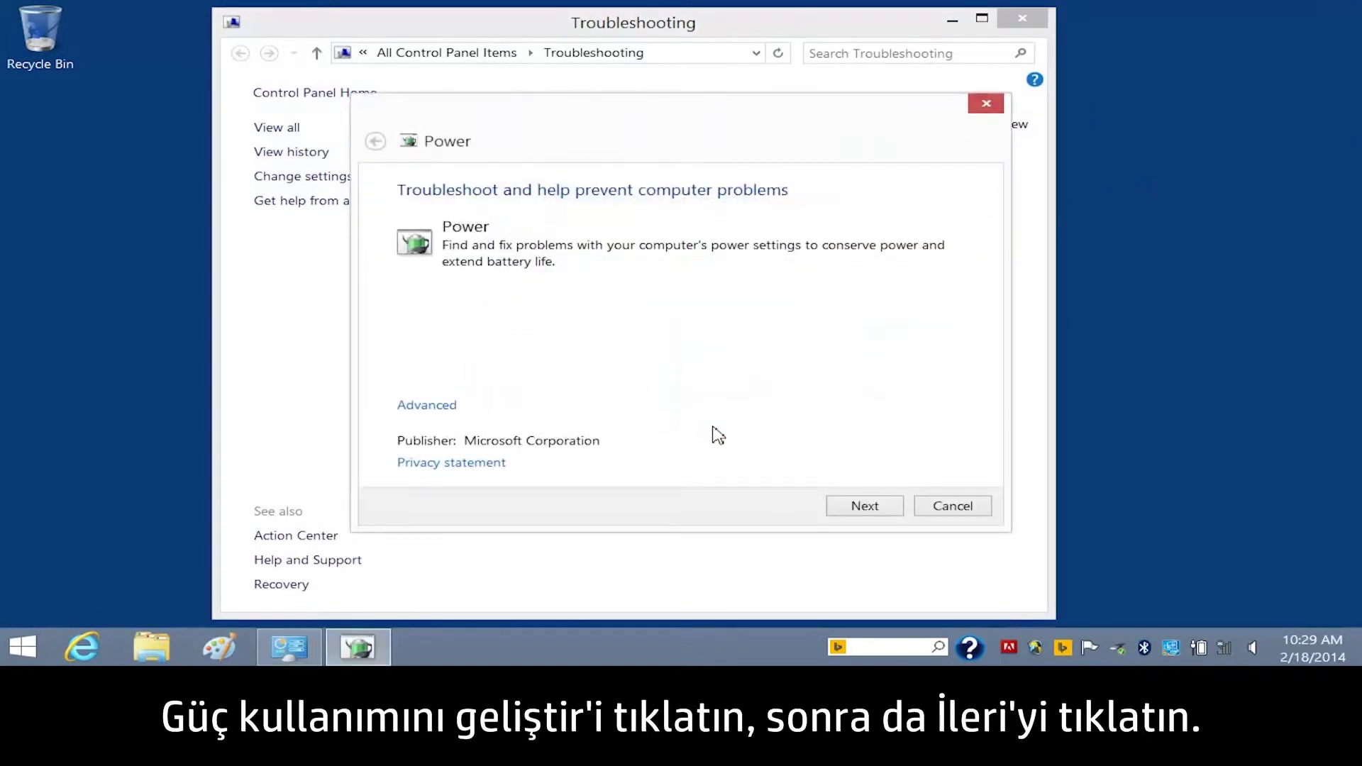
click(842, 510)
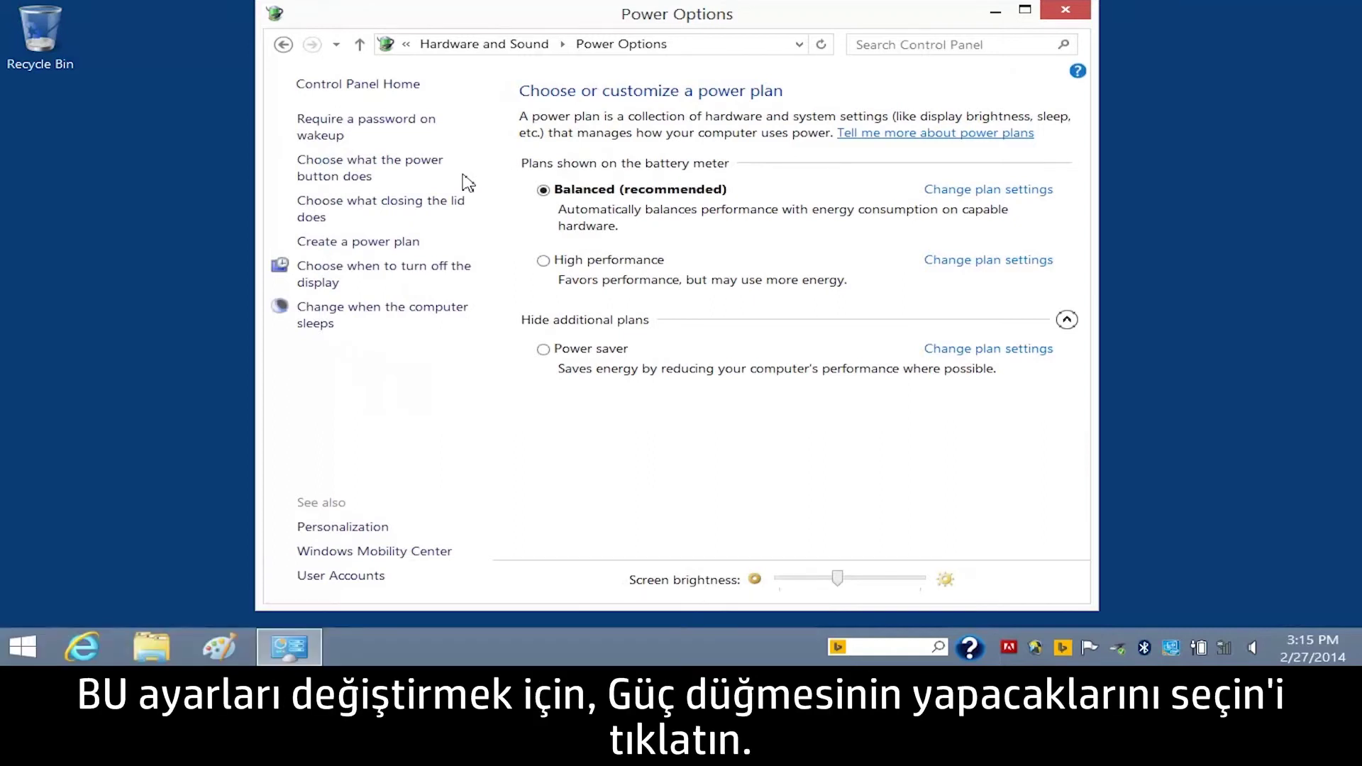
Step: Set the on-battery power button to Shut down and lid closing to Hibernate, then save
click(425, 170)
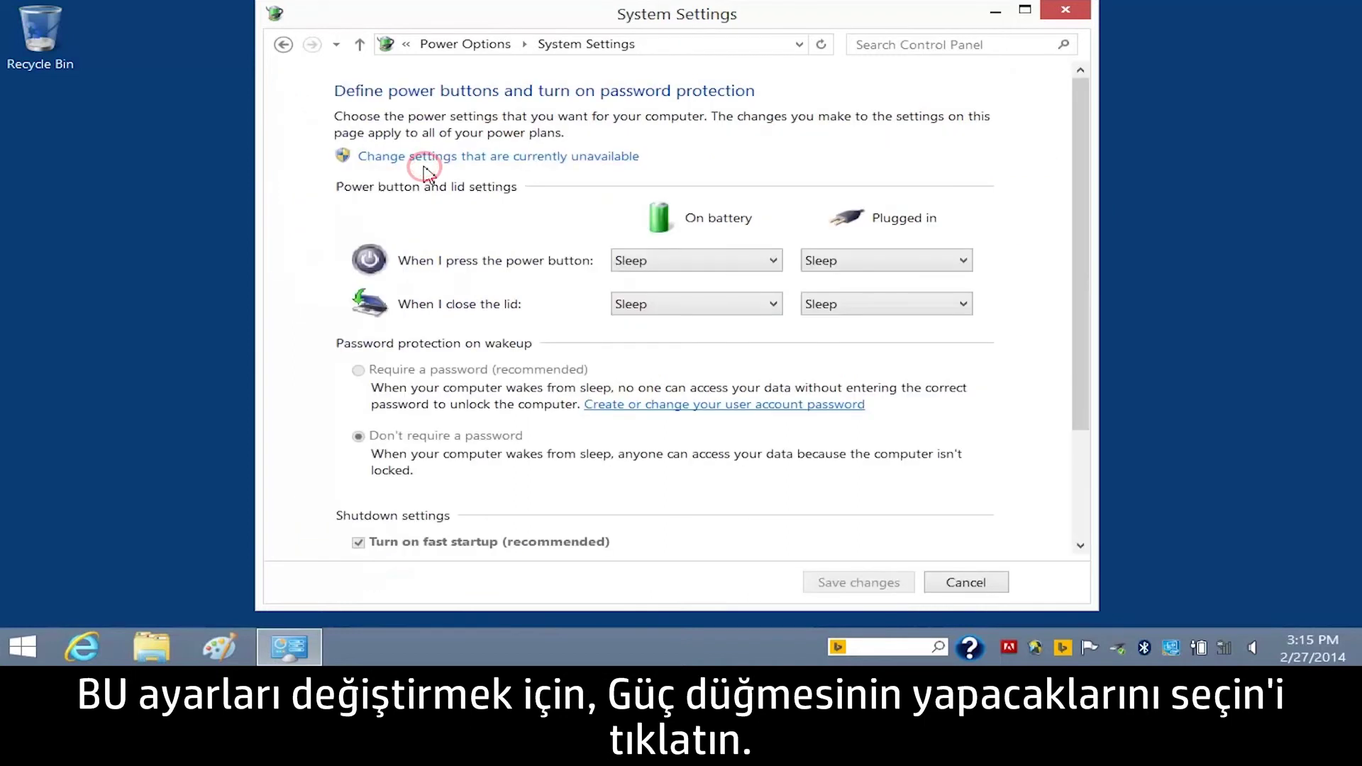
click(764, 265)
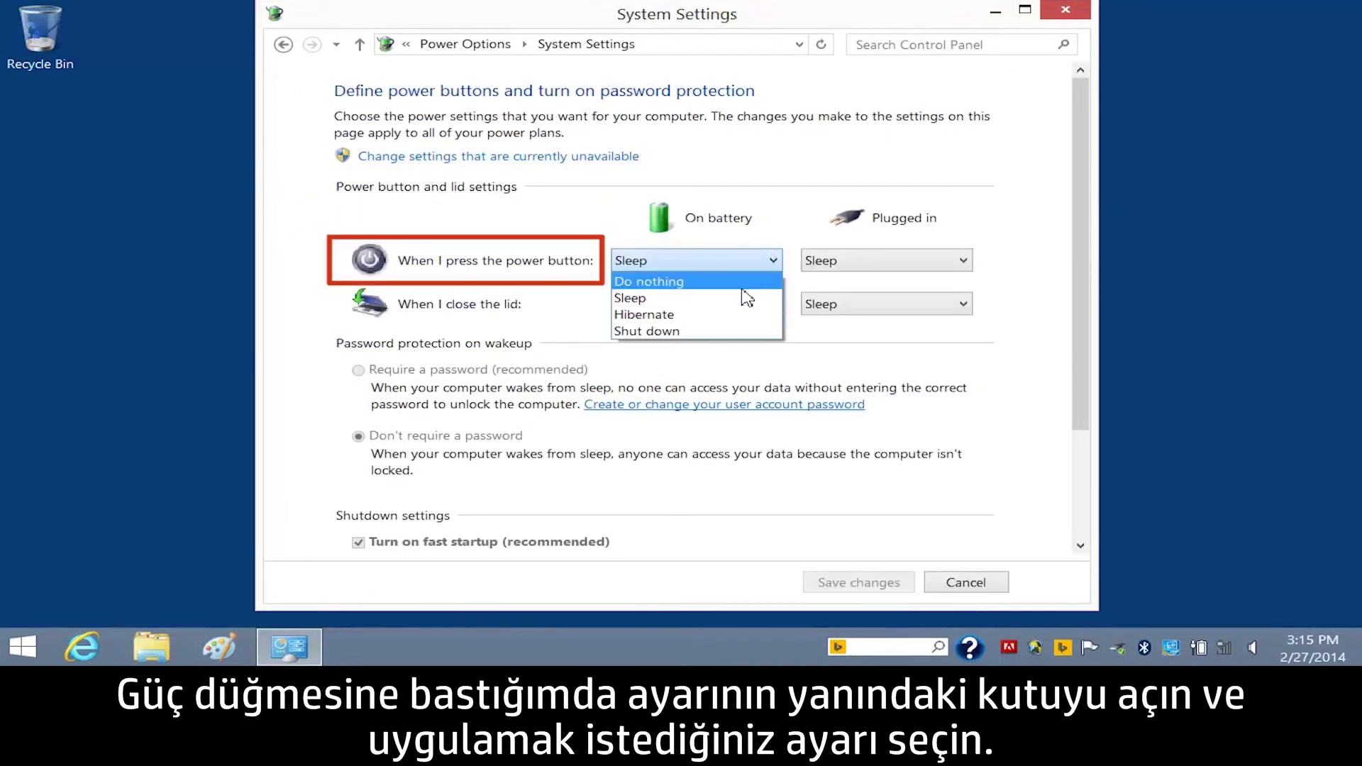
click(716, 331)
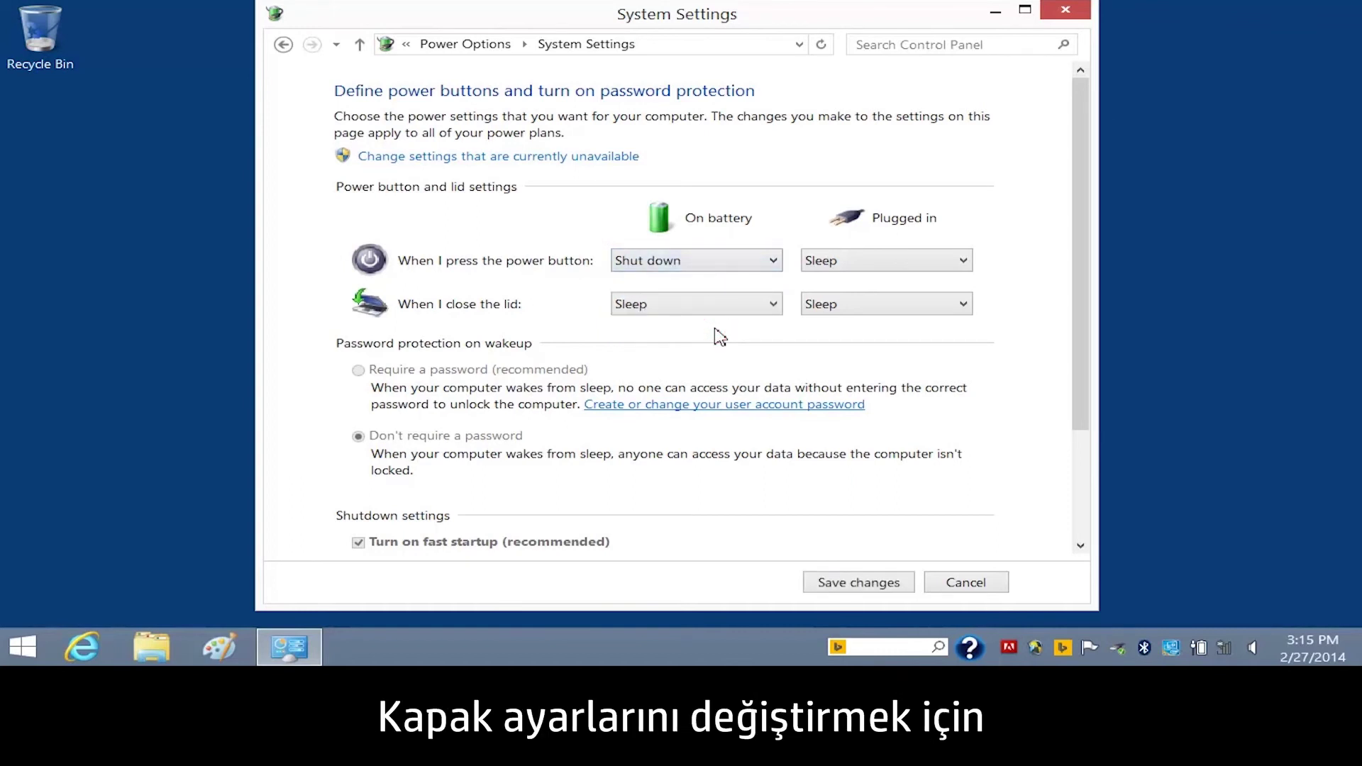
click(764, 310)
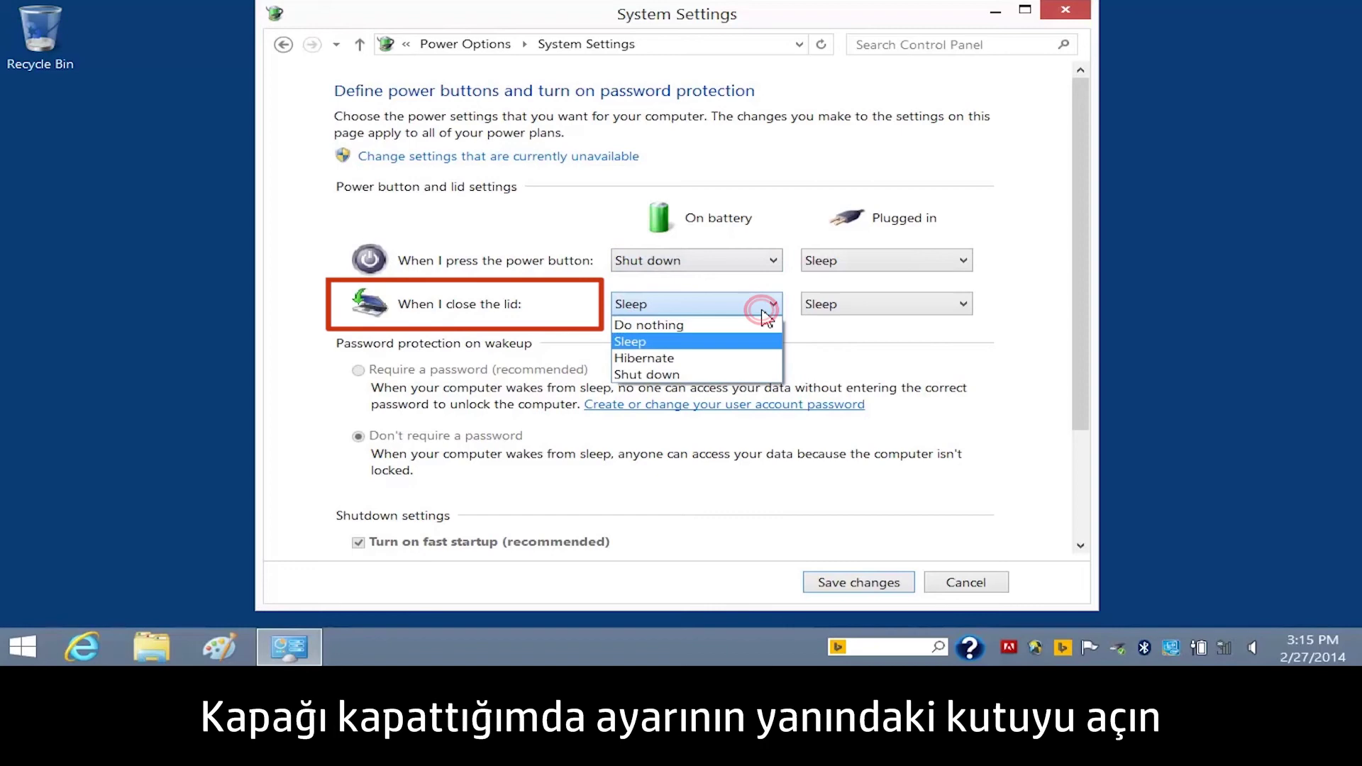
click(703, 360)
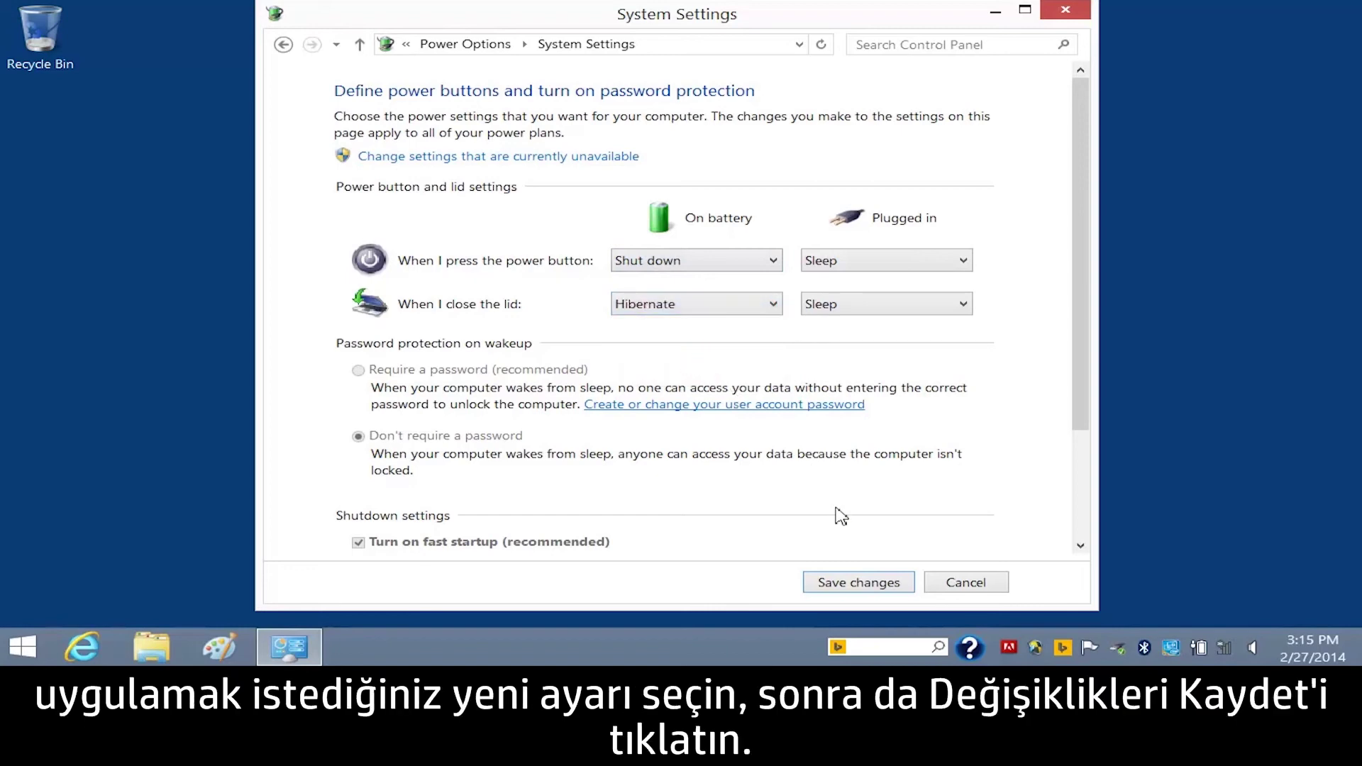
click(860, 586)
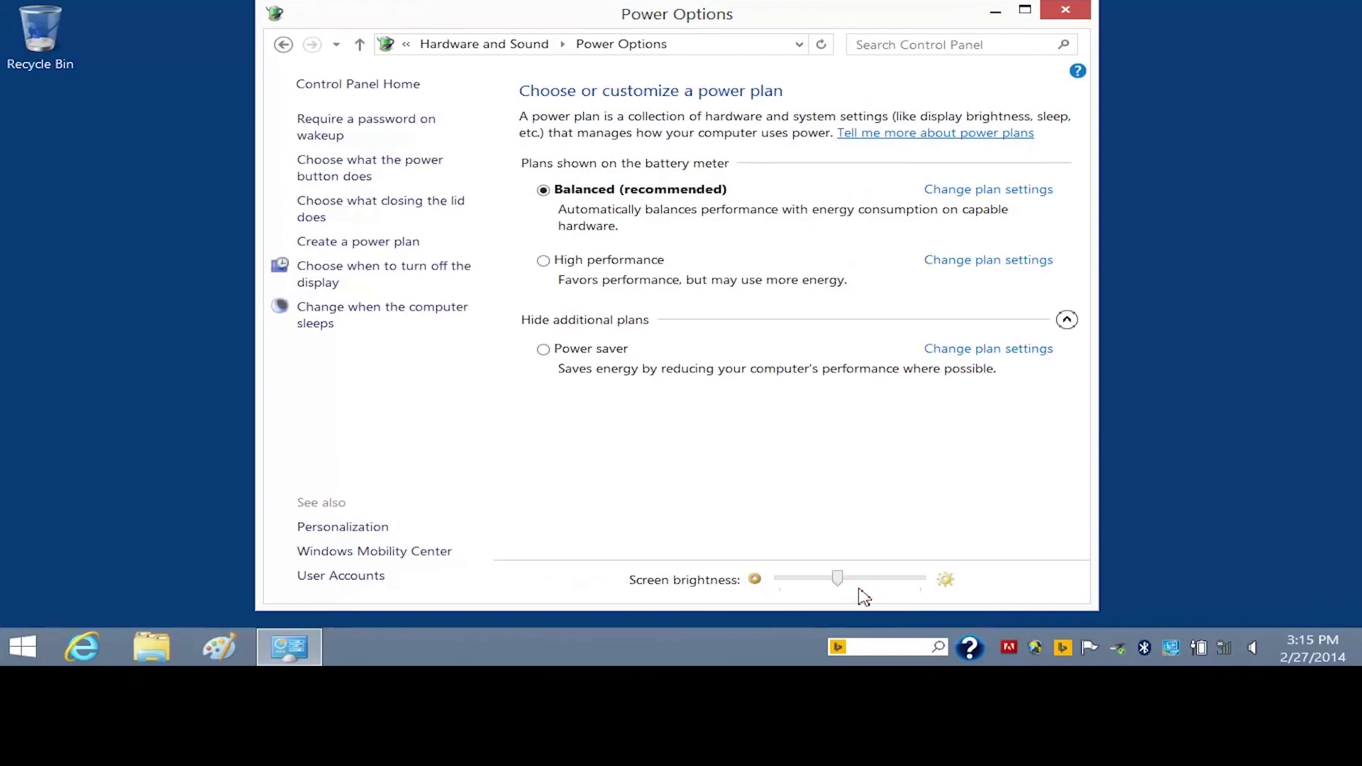